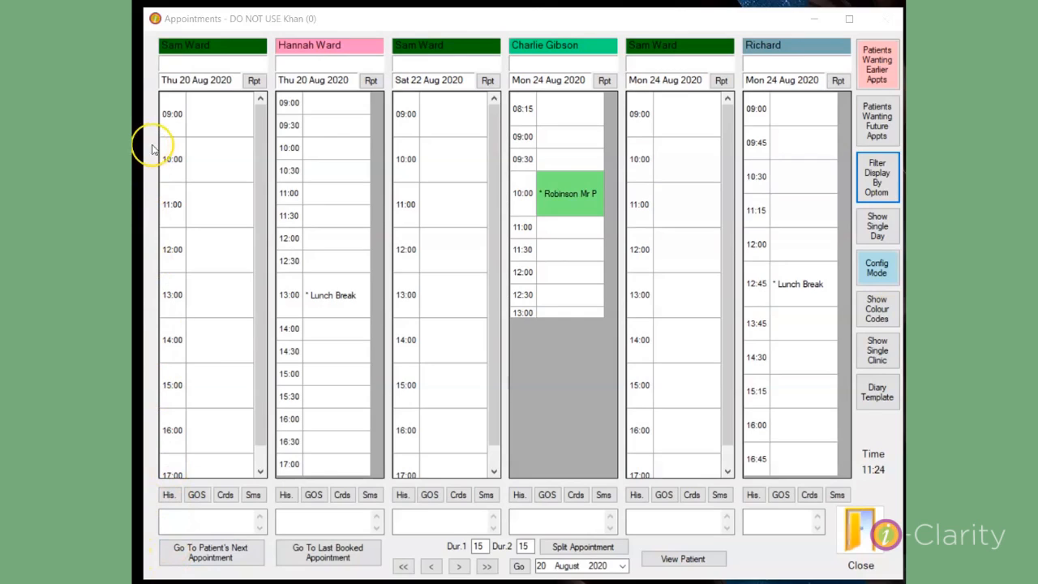
pyautogui.click(200, 94)
pyautogui.click(190, 104)
pyautogui.click(218, 214)
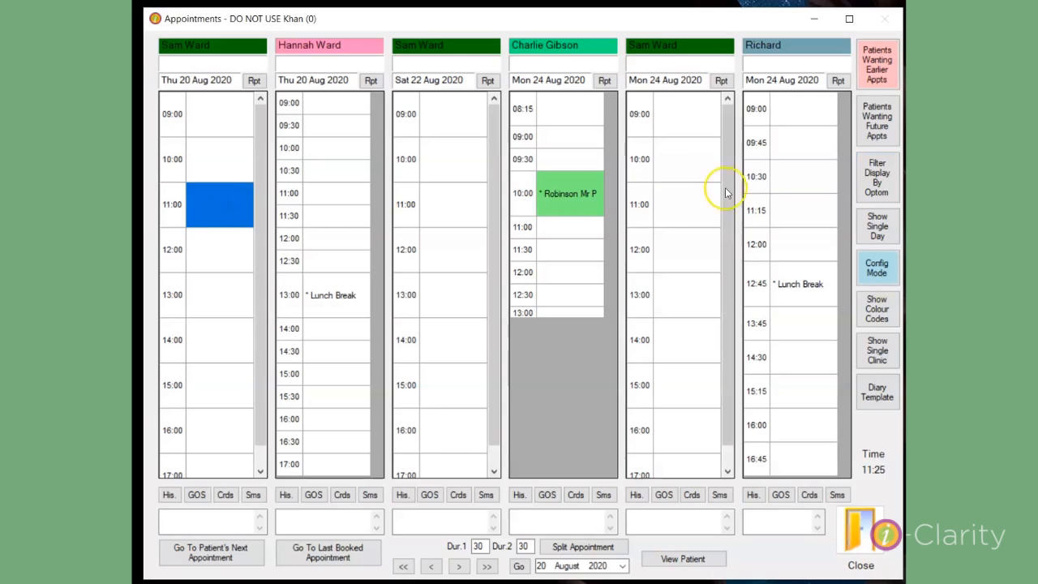
pyautogui.click(890, 191)
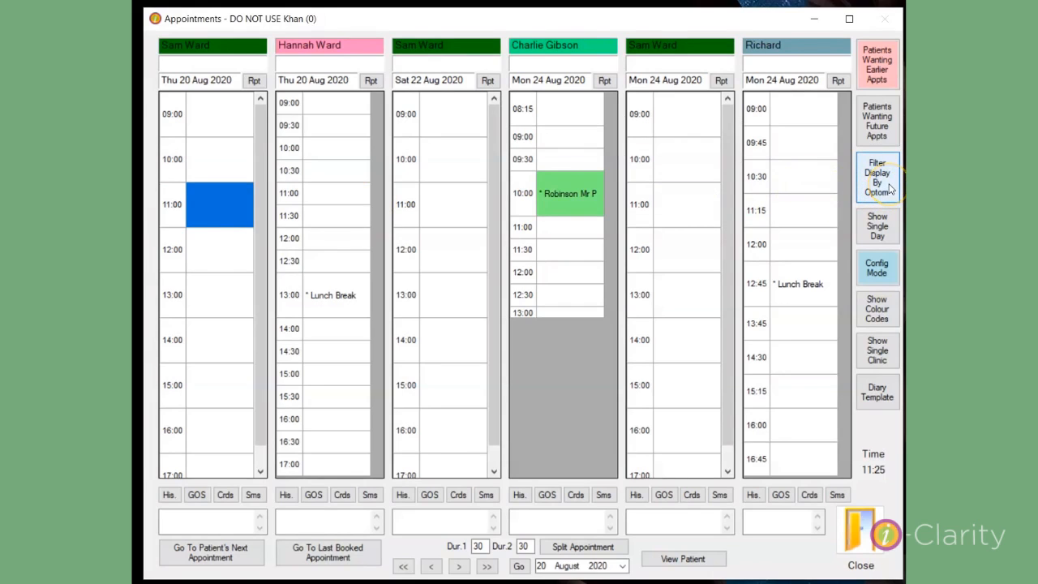
pyautogui.click(889, 192)
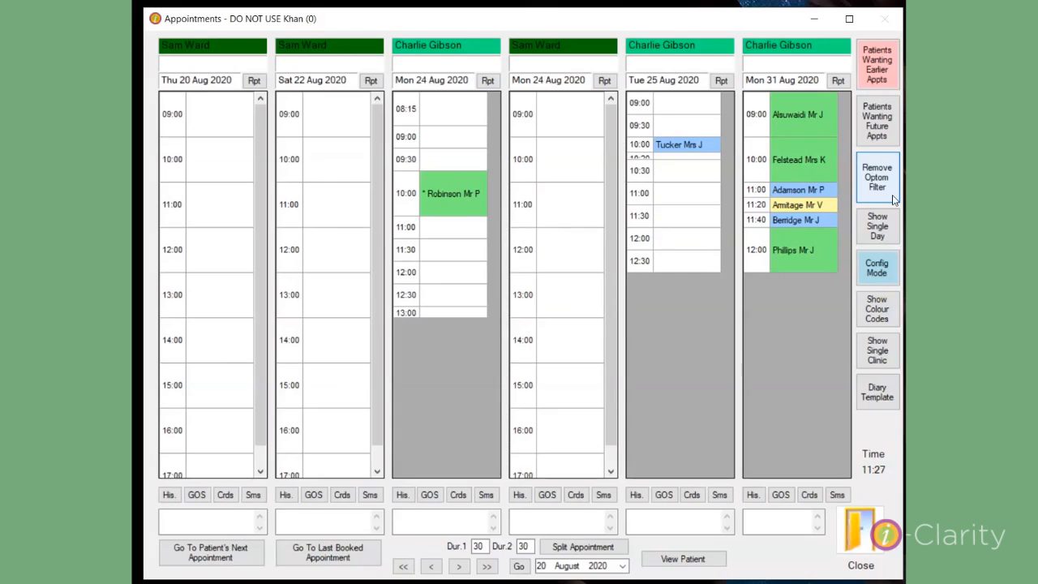
pyautogui.click(893, 199)
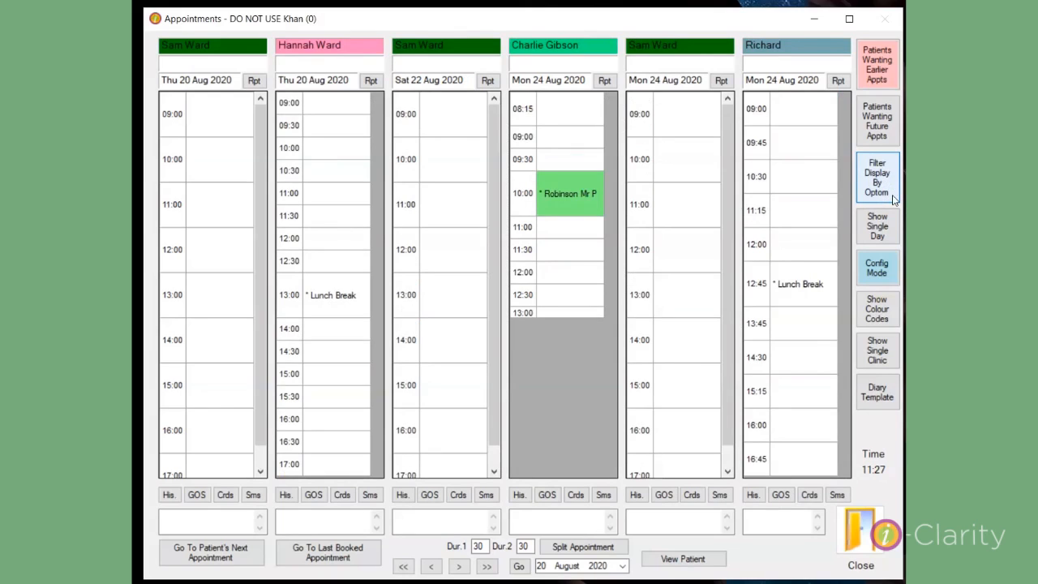
pyautogui.click(338, 179)
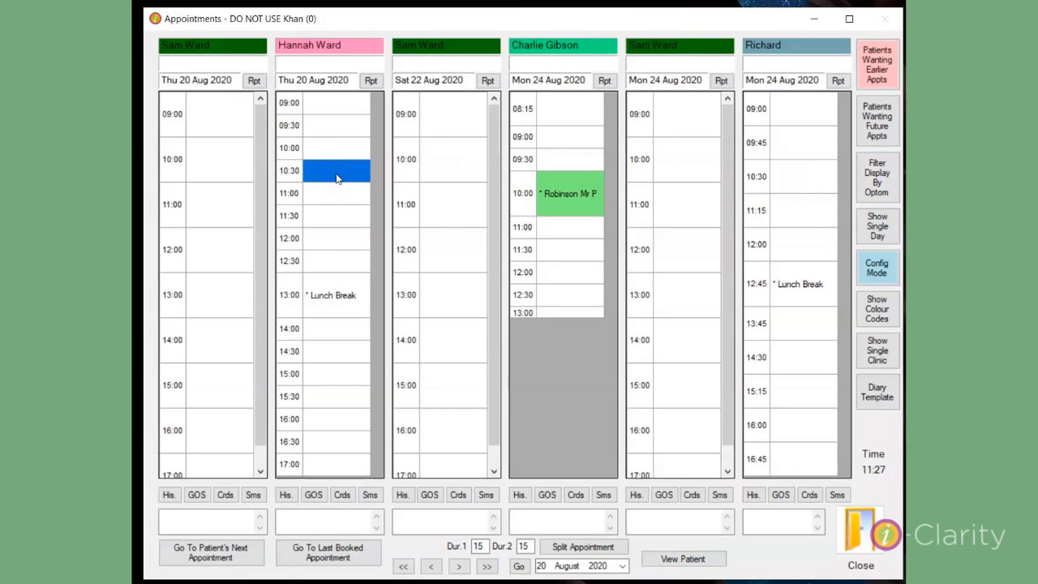
pyautogui.click(880, 180)
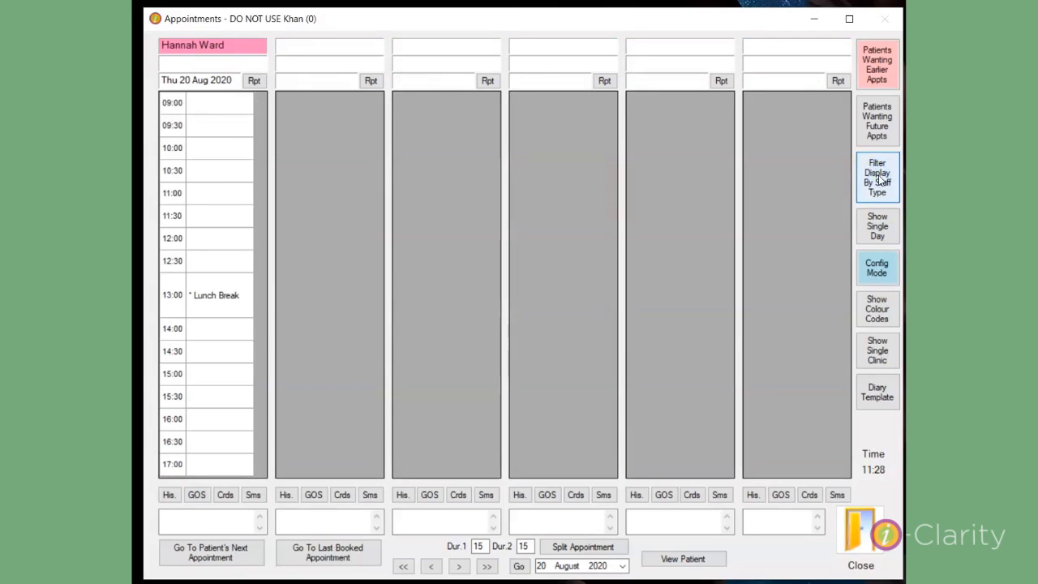
pyautogui.click(880, 180)
pyautogui.click(881, 180)
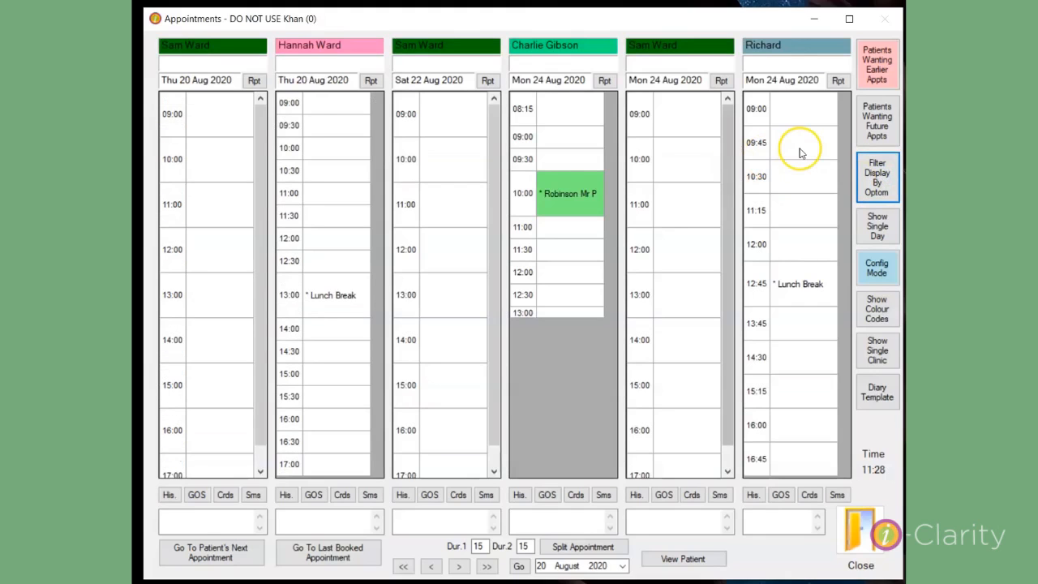
# Filter the diary to Richard's clinics only, then clear the optom filter again.
pyautogui.click(800, 147)
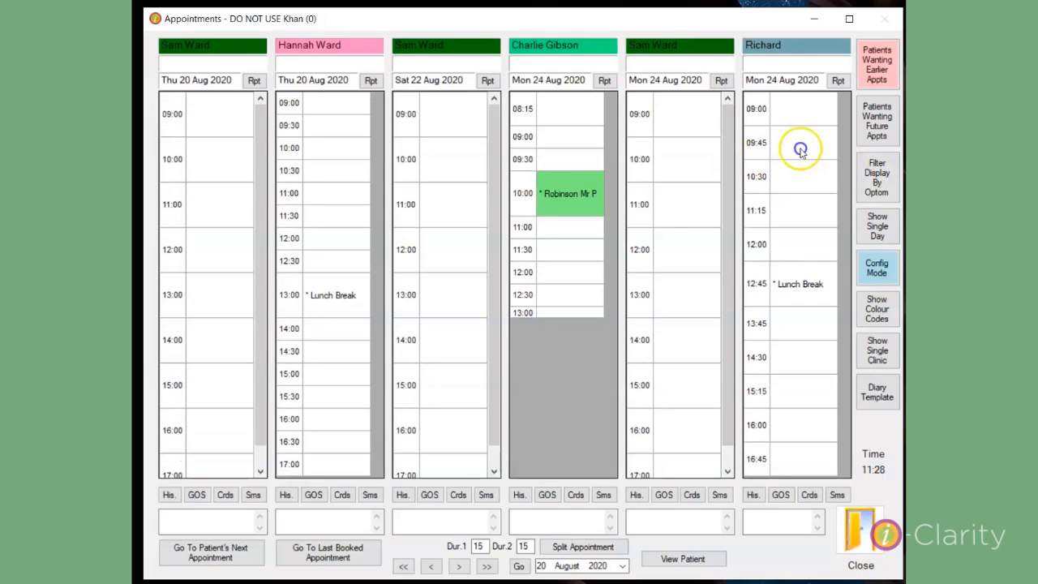
pyautogui.click(812, 182)
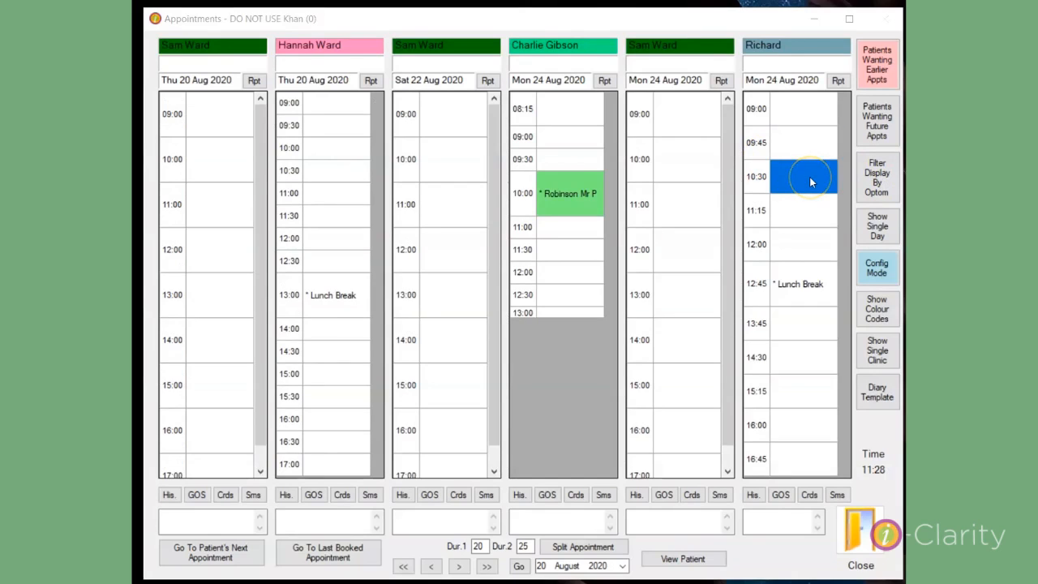
pyautogui.click(878, 175)
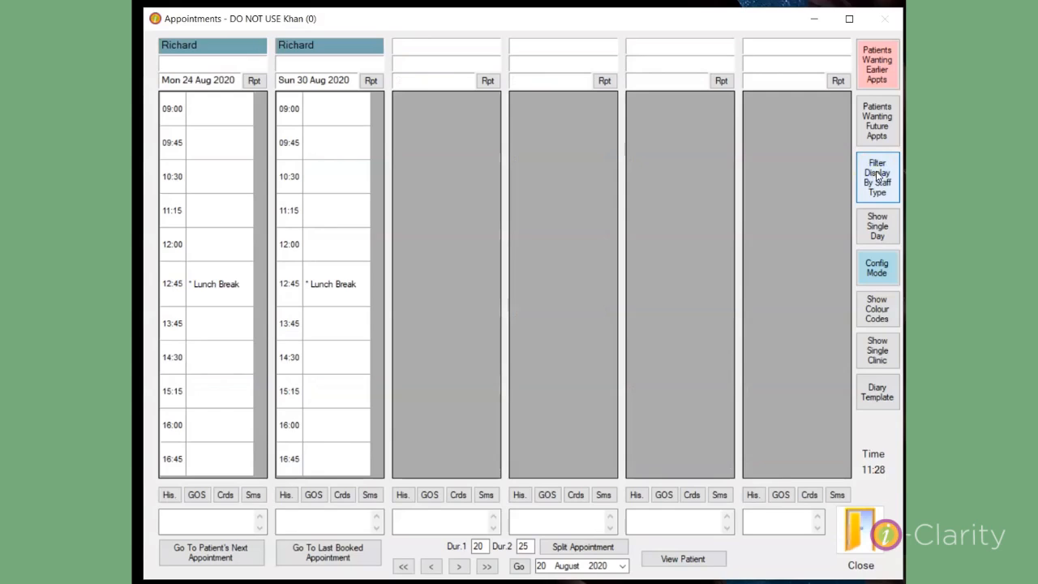
pyautogui.click(878, 175)
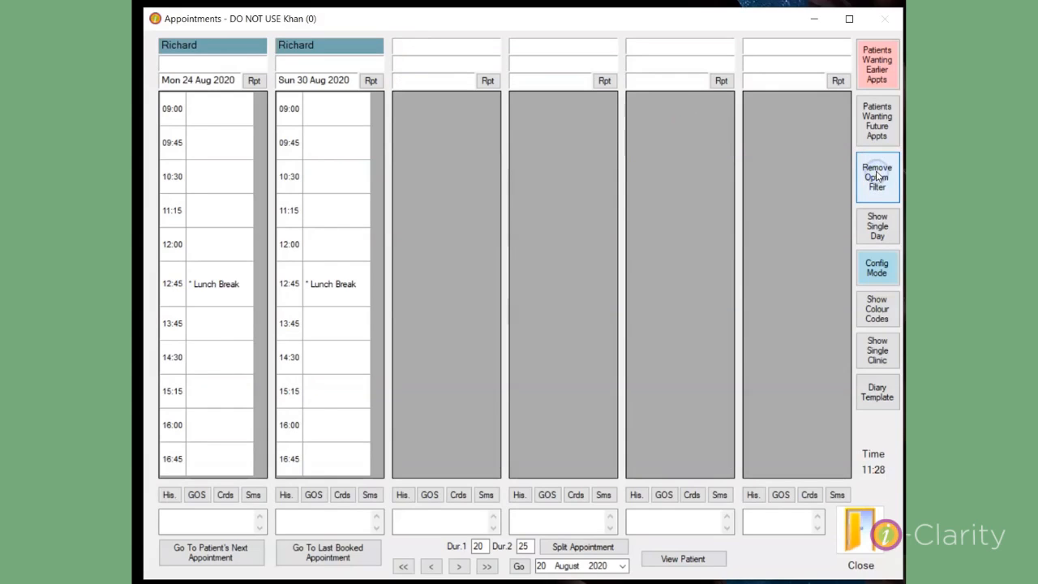
pyautogui.click(878, 175)
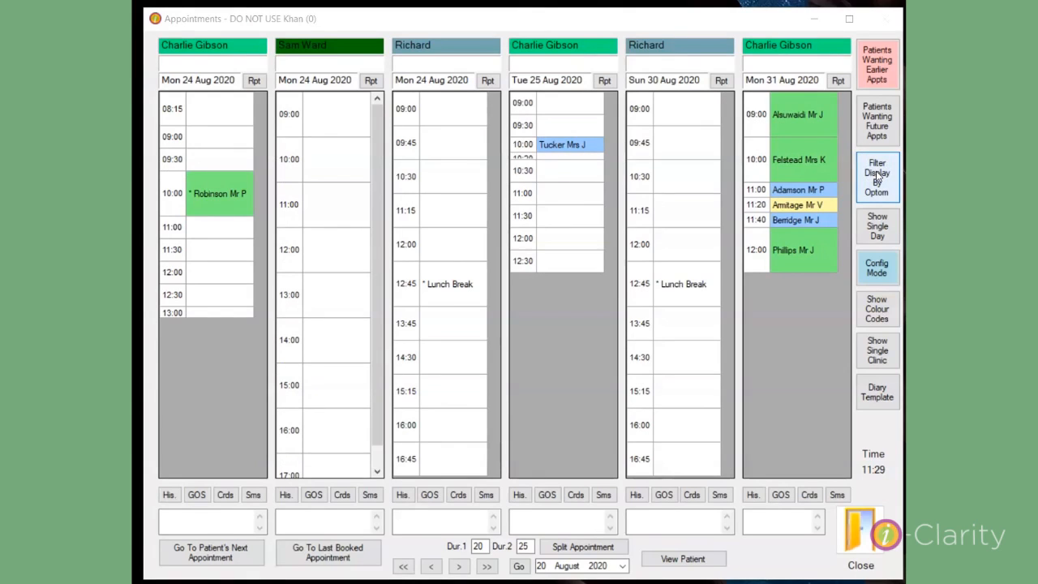
pyautogui.click(888, 234)
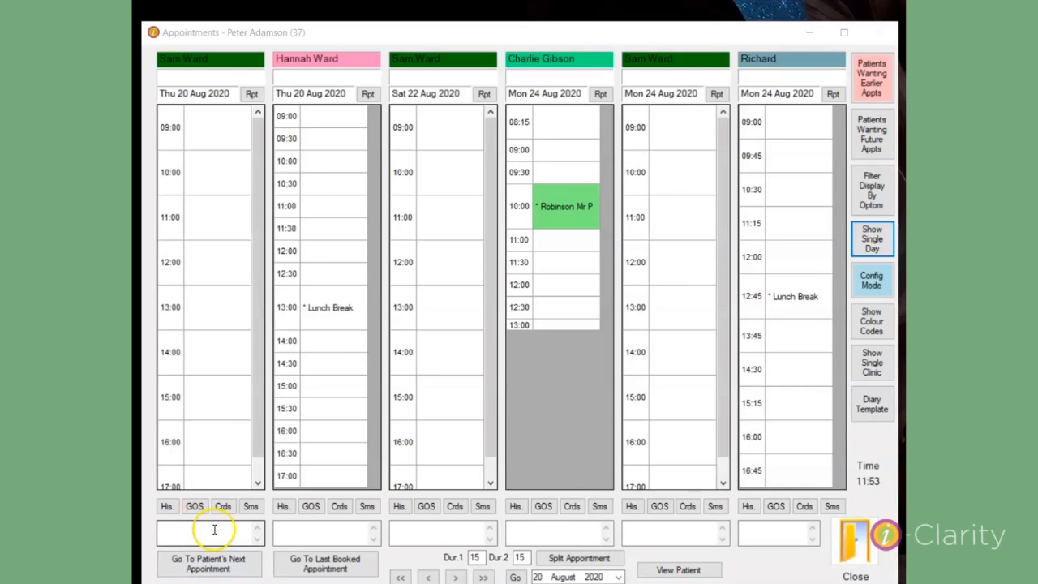
# Show single days, step forward to Tue 25 Aug, then show all days from there.
pyautogui.click(688, 172)
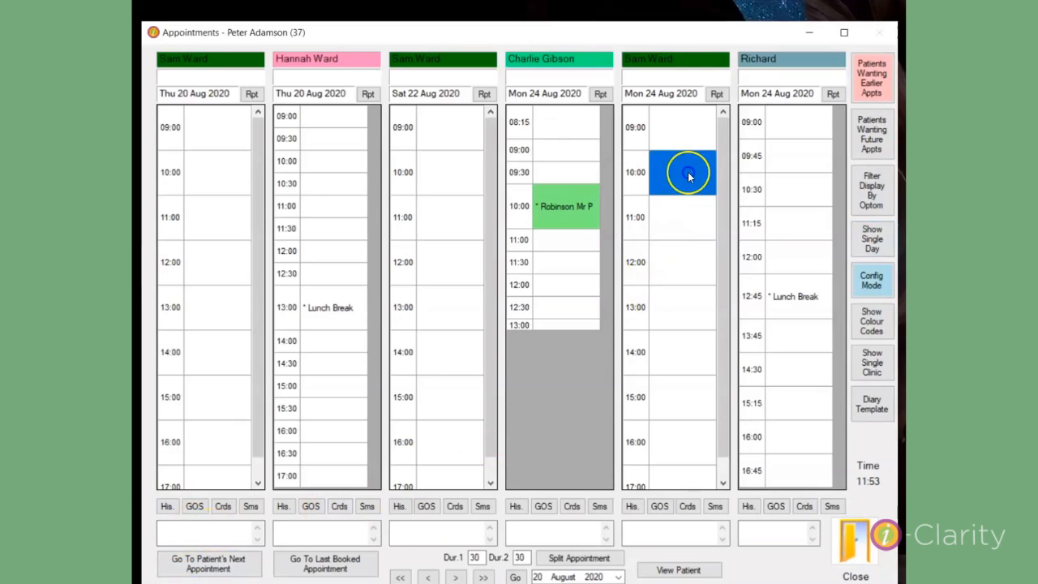
pyautogui.click(872, 245)
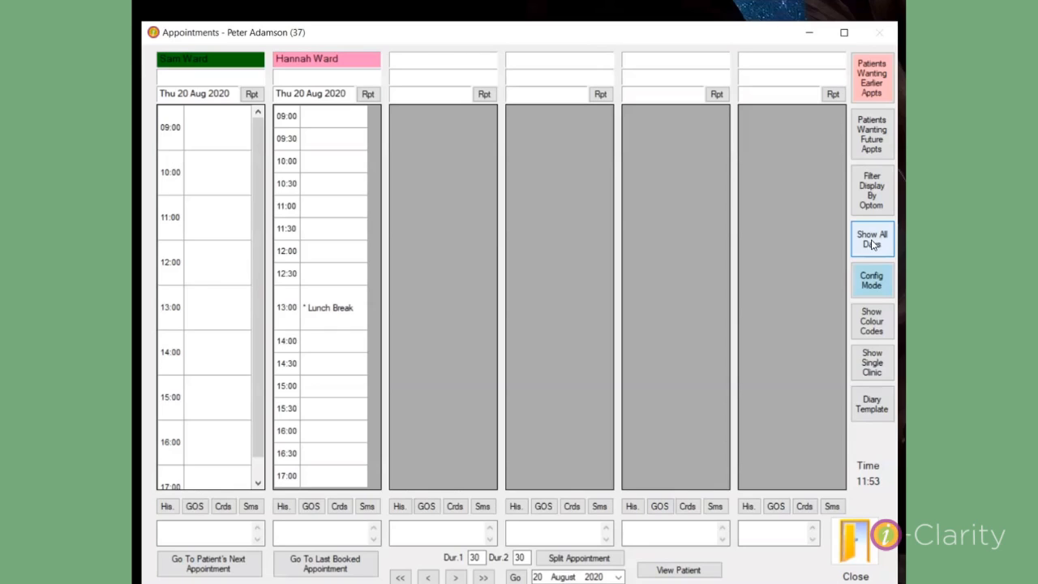
pyautogui.click(456, 578)
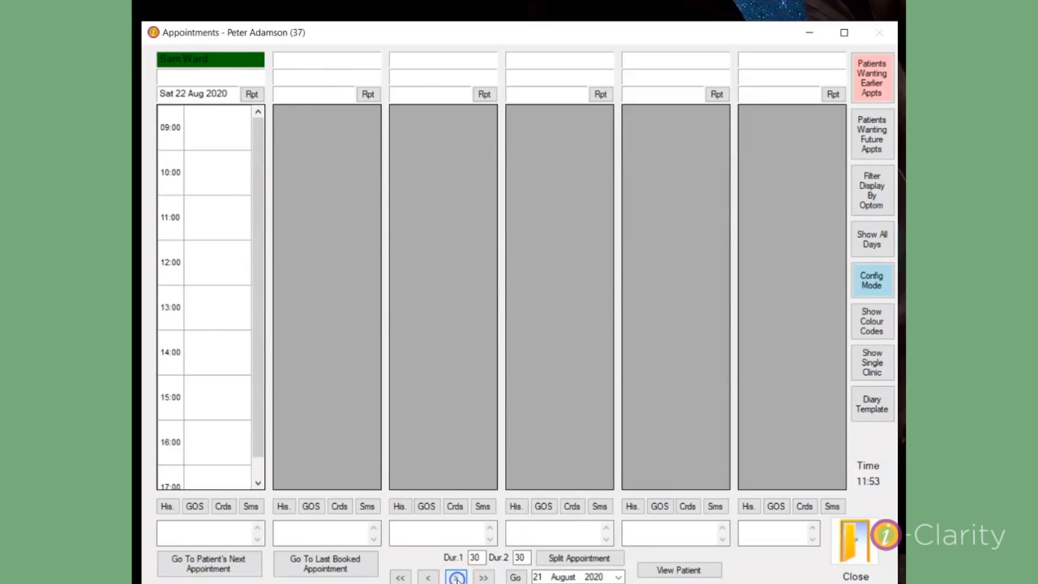
pyautogui.click(456, 578)
pyautogui.click(456, 578)
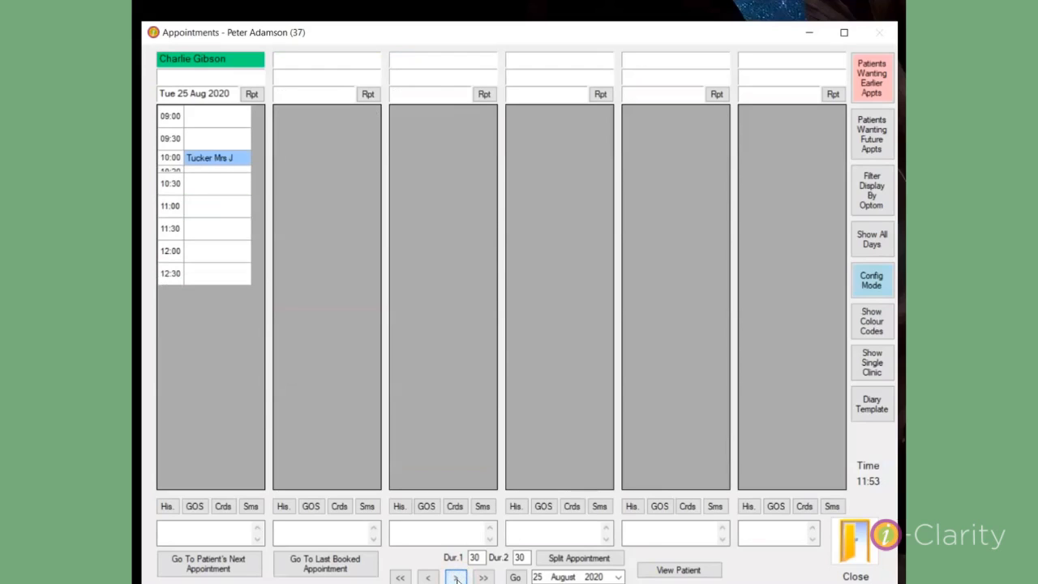
pyautogui.click(683, 536)
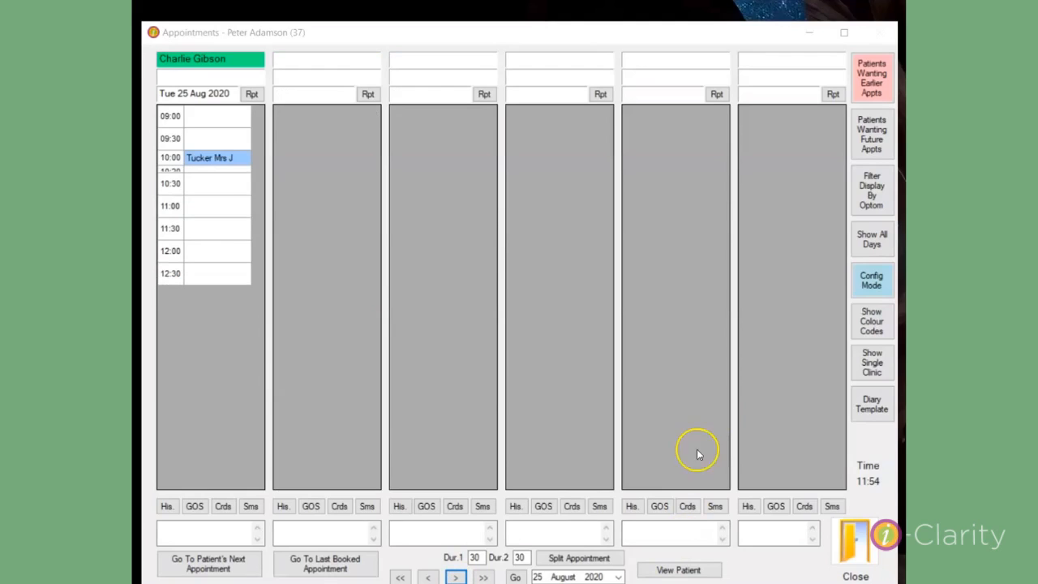
pyautogui.click(884, 238)
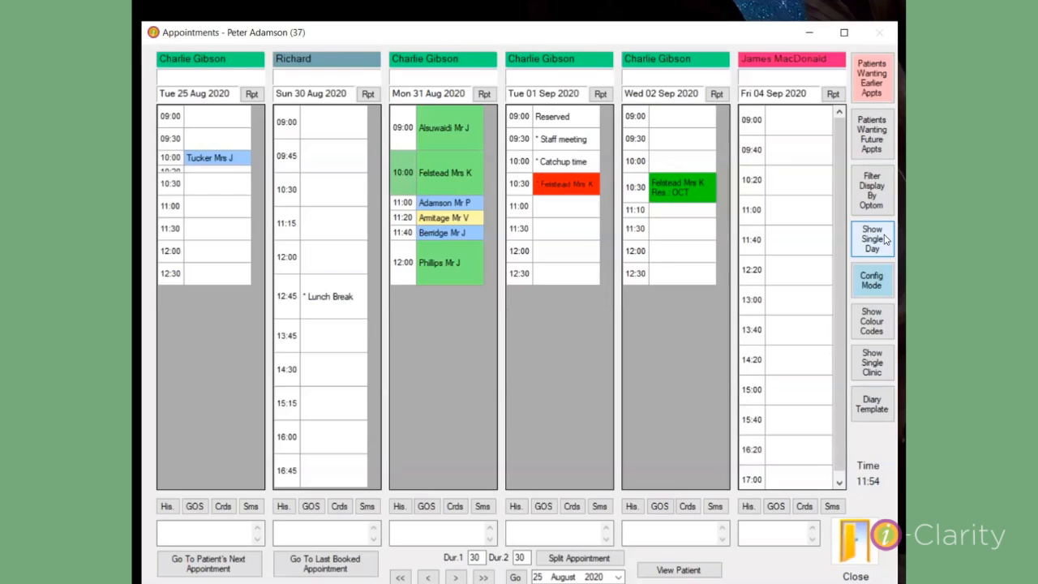
pyautogui.click(876, 250)
pyautogui.click(876, 282)
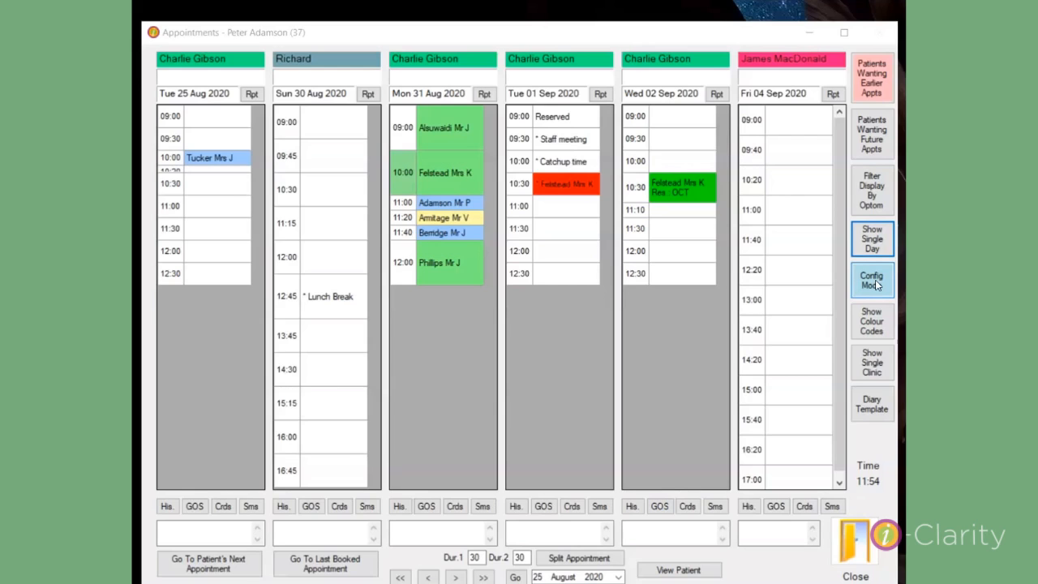
# Switch to Config Mode and use Max. Clinics for full-height columns showing slots to 17:00.
pyautogui.click(875, 283)
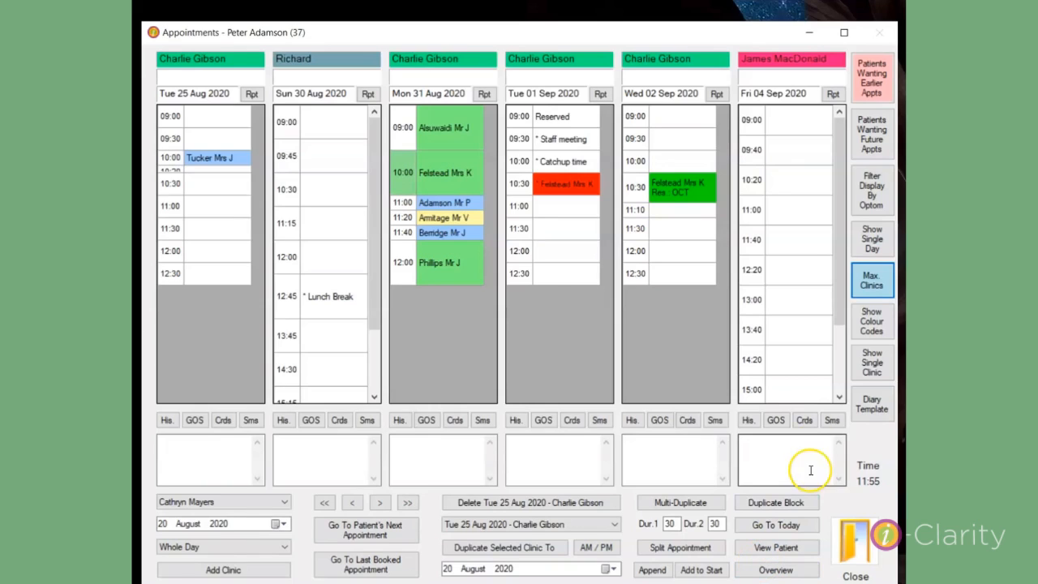
pyautogui.click(871, 280)
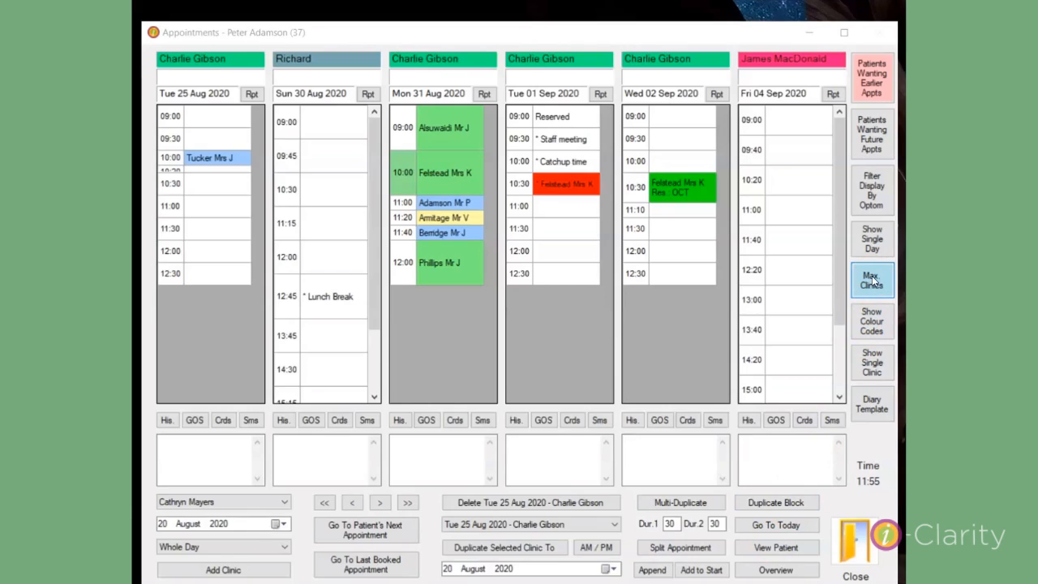
pyautogui.click(872, 280)
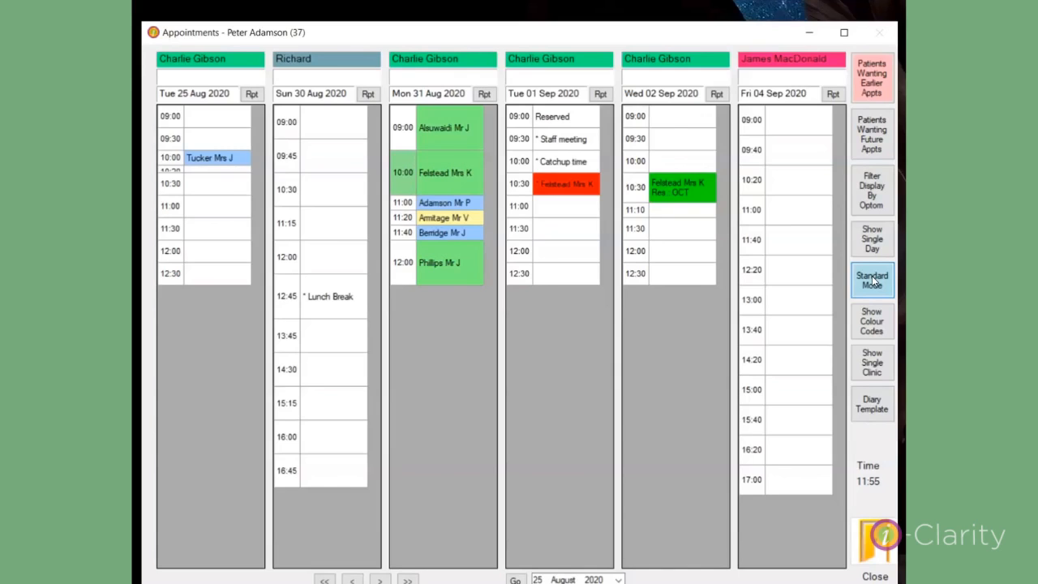
# Leave configuration mode, restore the booking panel, and show the appointment-type colour codes.
pyautogui.click(873, 281)
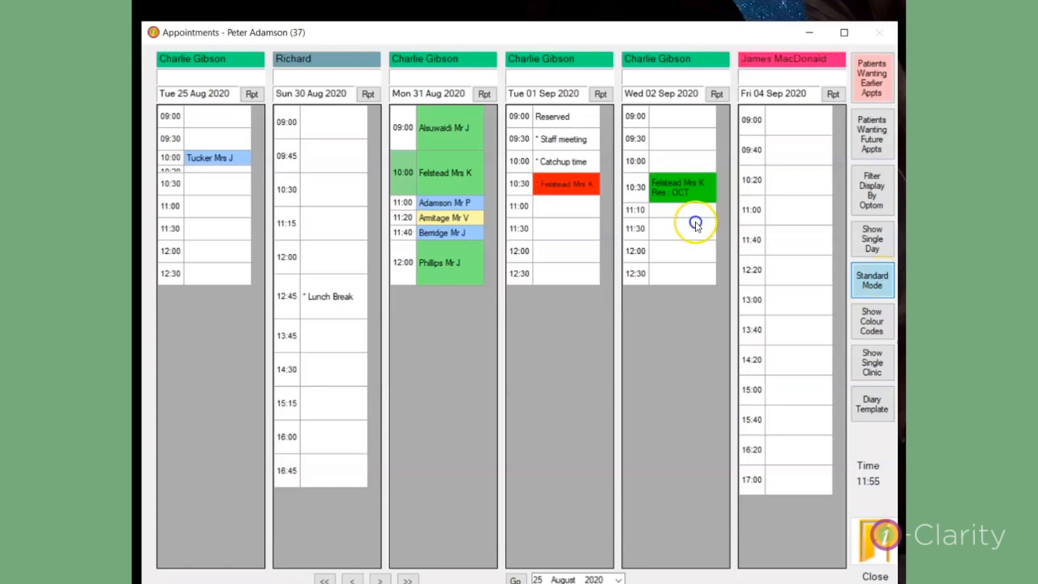
pyautogui.click(885, 282)
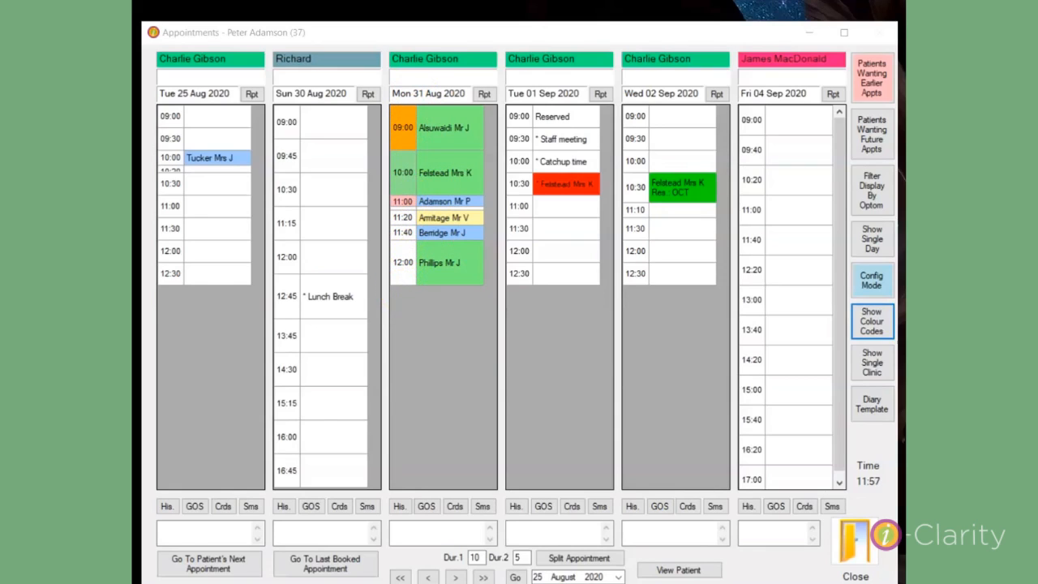
pyautogui.click(874, 328)
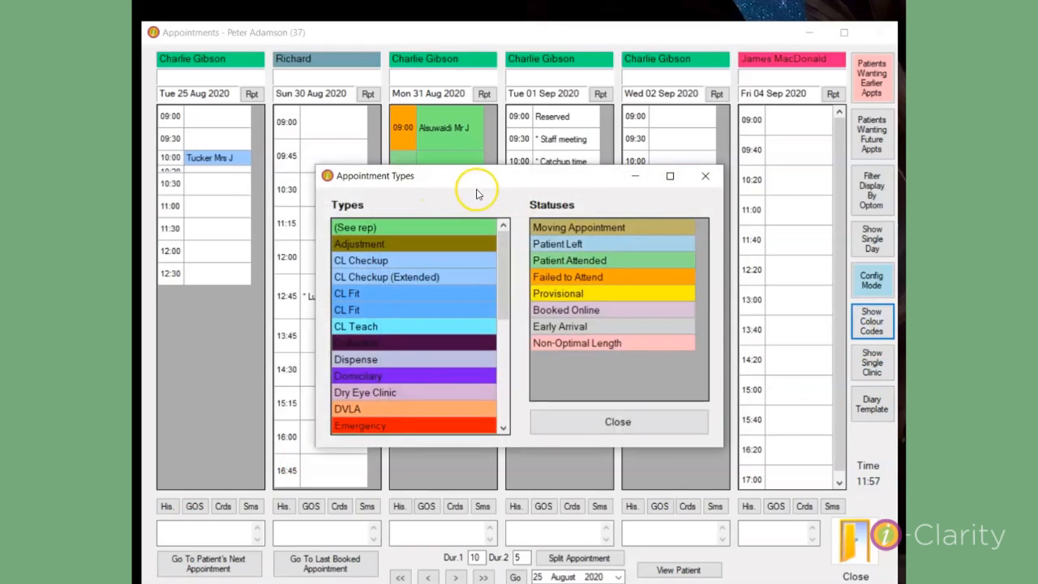
# Drag the Appointment Types colour key to the upper right, off the diary appointments.
pyautogui.moveTo(482, 181); pyautogui.dragTo(660, 108)
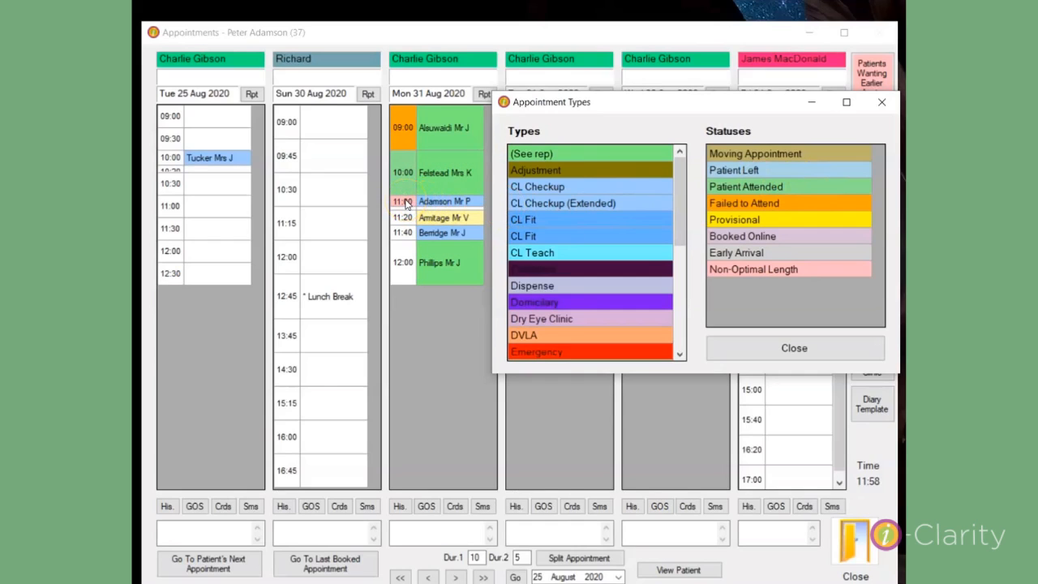
pyautogui.click(777, 275)
pyautogui.click(564, 122)
# Close the colour key and select the 10:00 appointment on Mon 31 Aug.
pyautogui.click(742, 349)
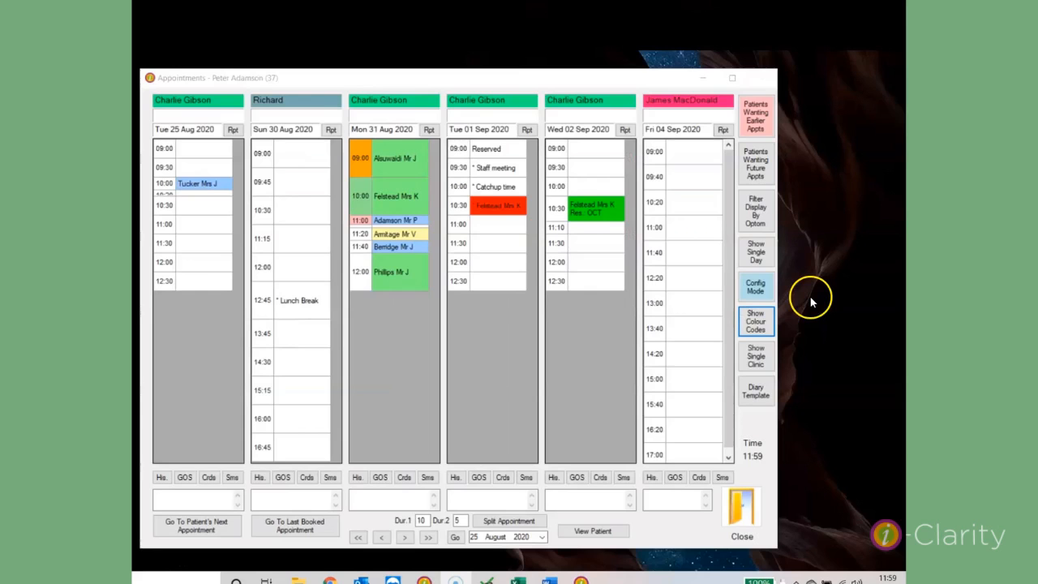
pyautogui.click(757, 359)
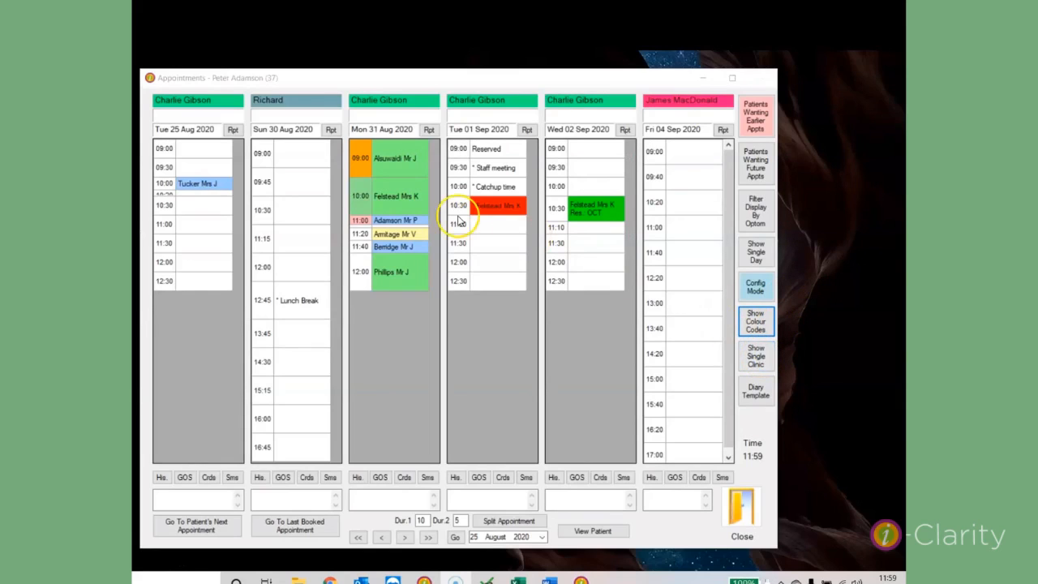
pyautogui.click(386, 201)
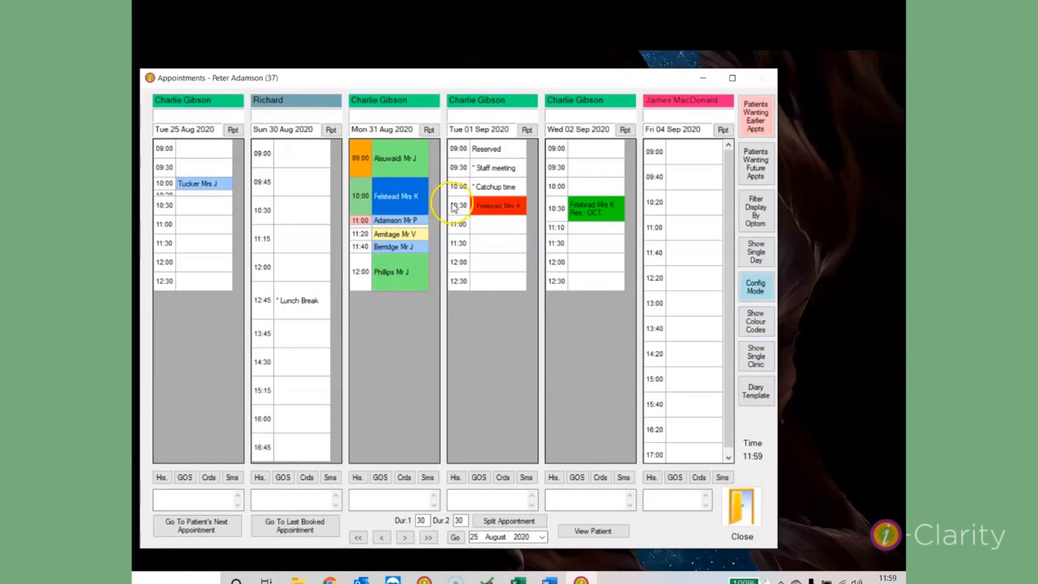
# List that clinic's patients, move the Patients in Clinic list beside the diary, then close the diary.
pyautogui.click(758, 356)
pyautogui.moveTo(450, 77); pyautogui.dragTo(833, 79)
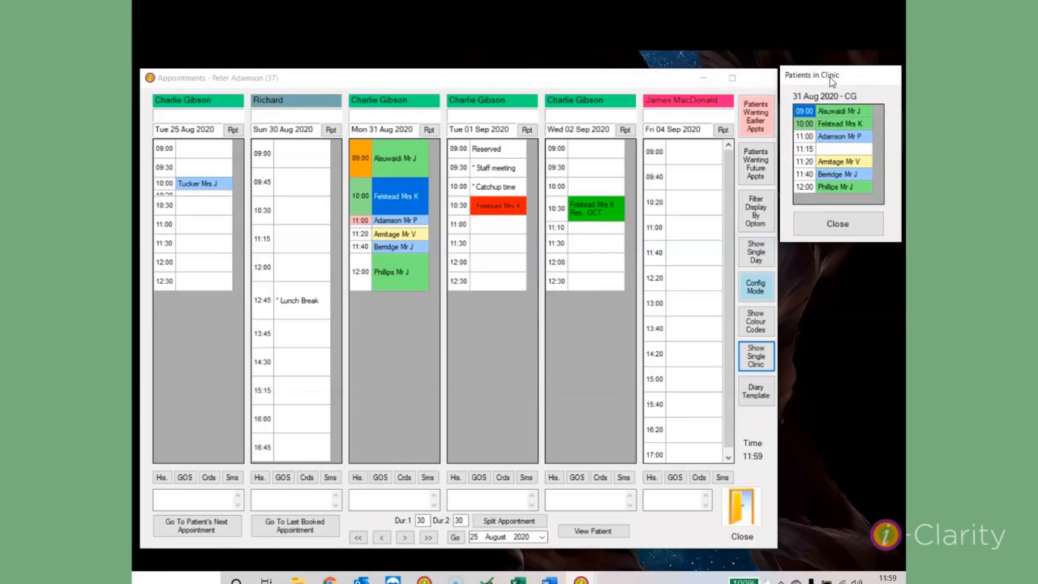
pyautogui.click(735, 521)
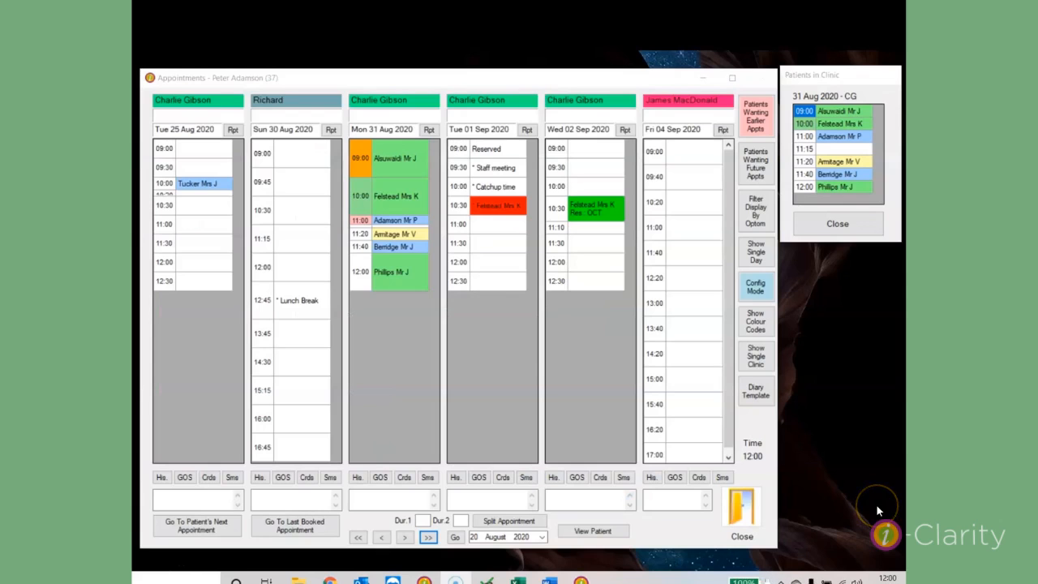
# Mark the 12:00 patient as Attended, accept the incomplete-record warning, and close the diary.
pyautogui.click(388, 270)
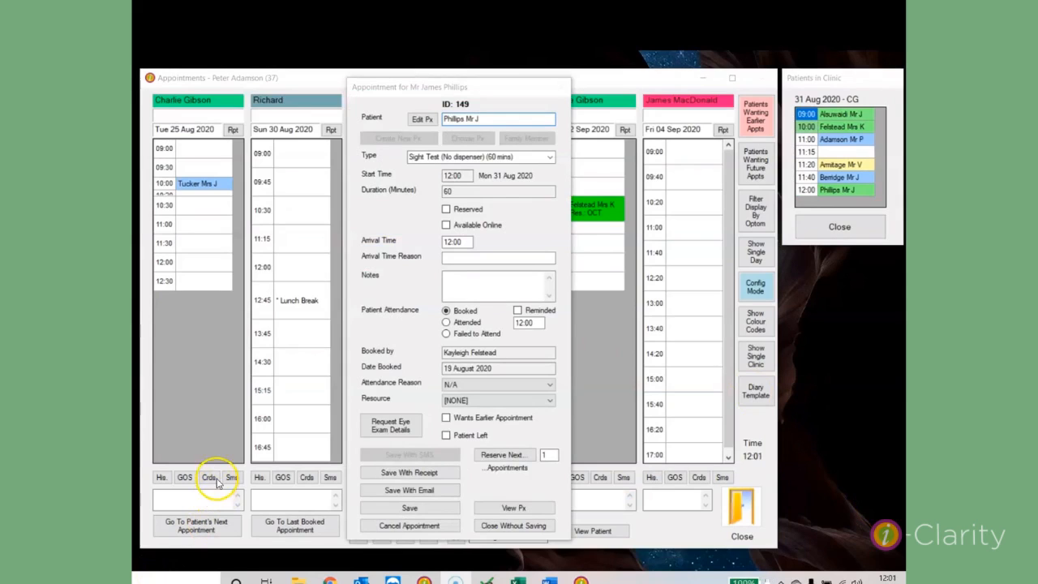
pyautogui.click(467, 326)
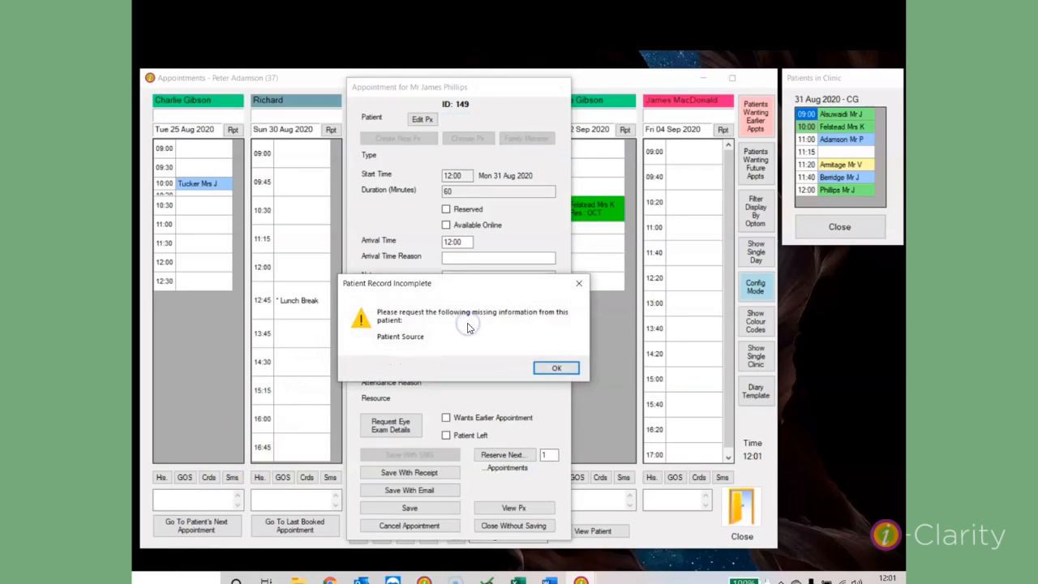
pyautogui.click(552, 366)
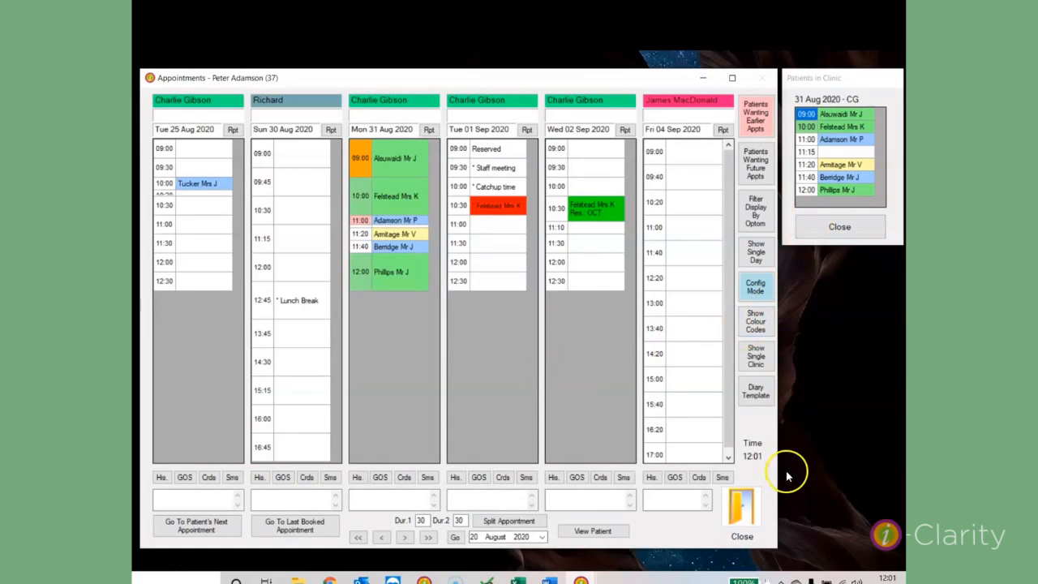
pyautogui.click(746, 513)
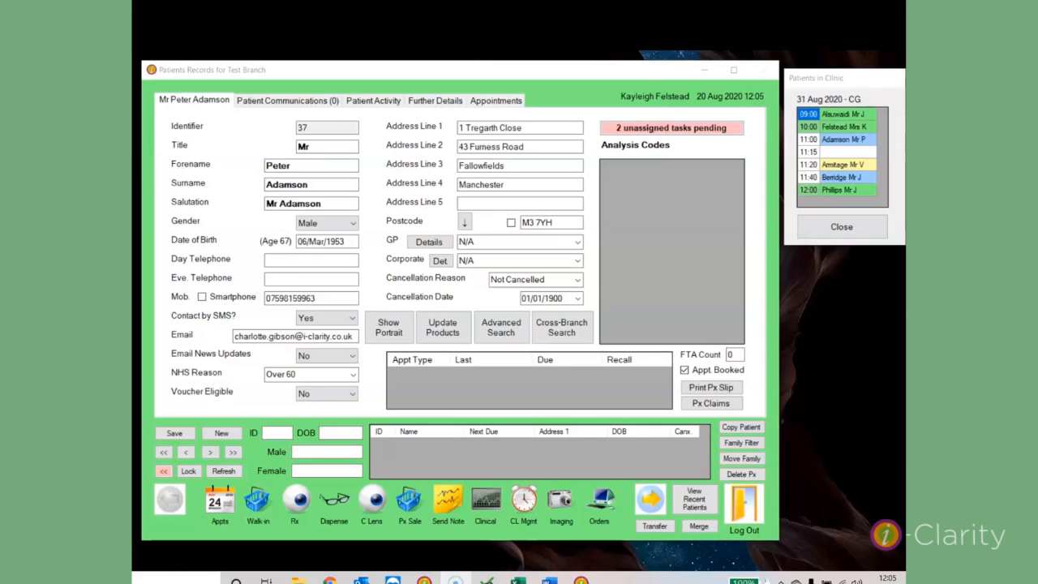
# View the 11:40 patient's full record, then mark the 11:20 patient Attended and dismiss the warning.
pyautogui.doubleClick(844, 178)
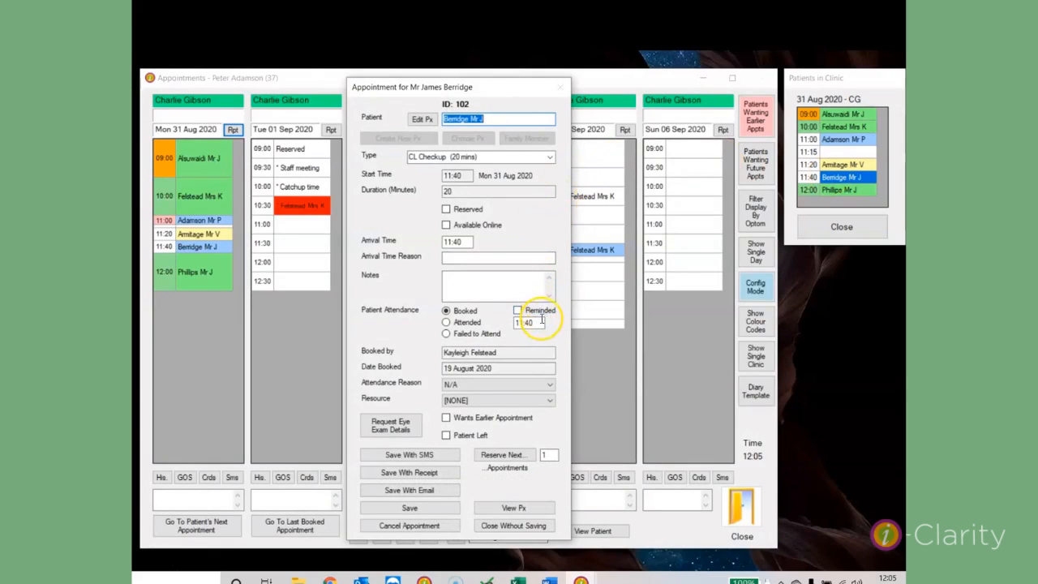
pyautogui.click(511, 509)
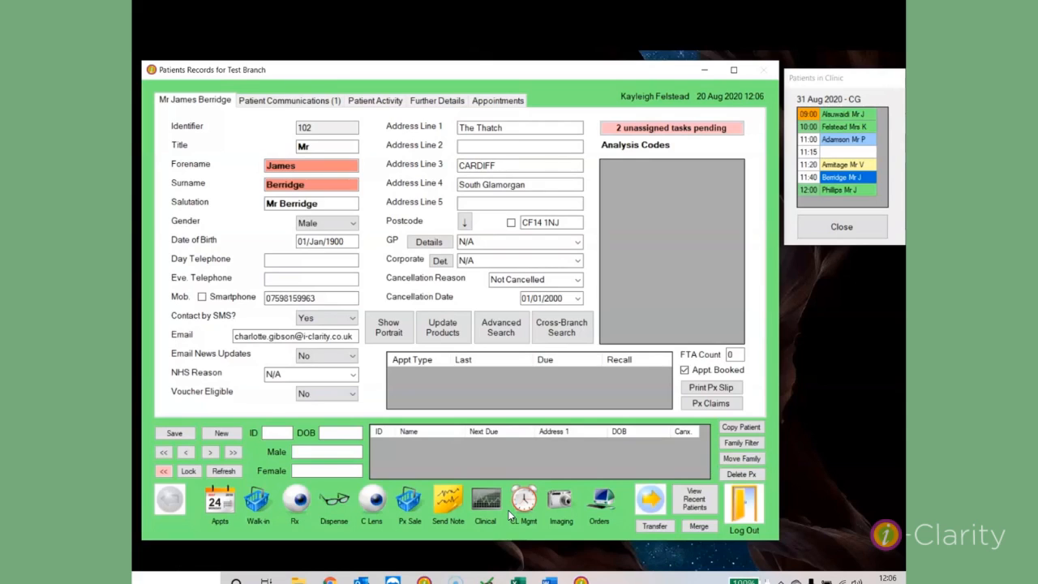
pyautogui.click(841, 165)
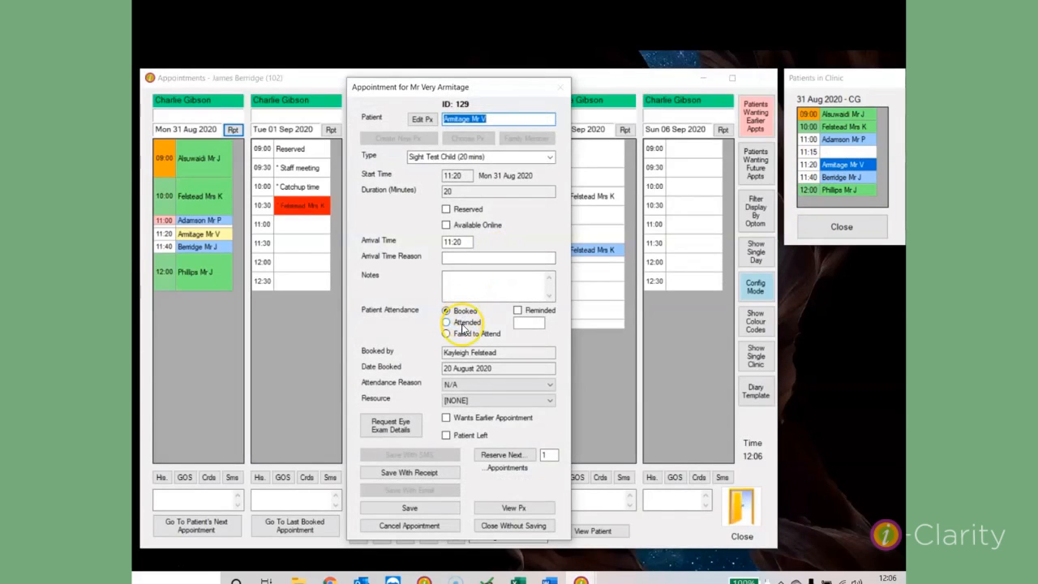
pyautogui.click(462, 324)
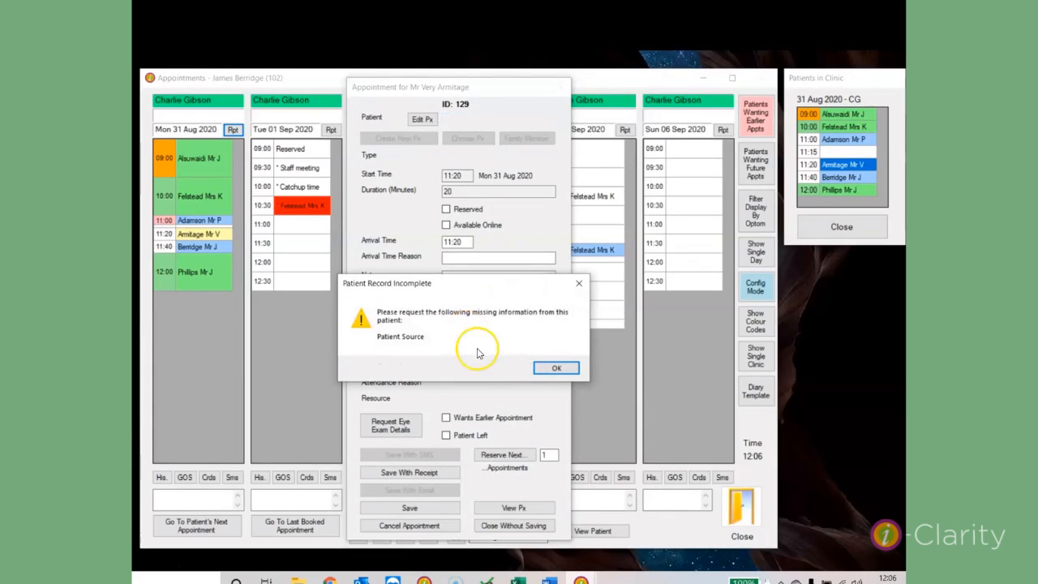
pyautogui.click(557, 368)
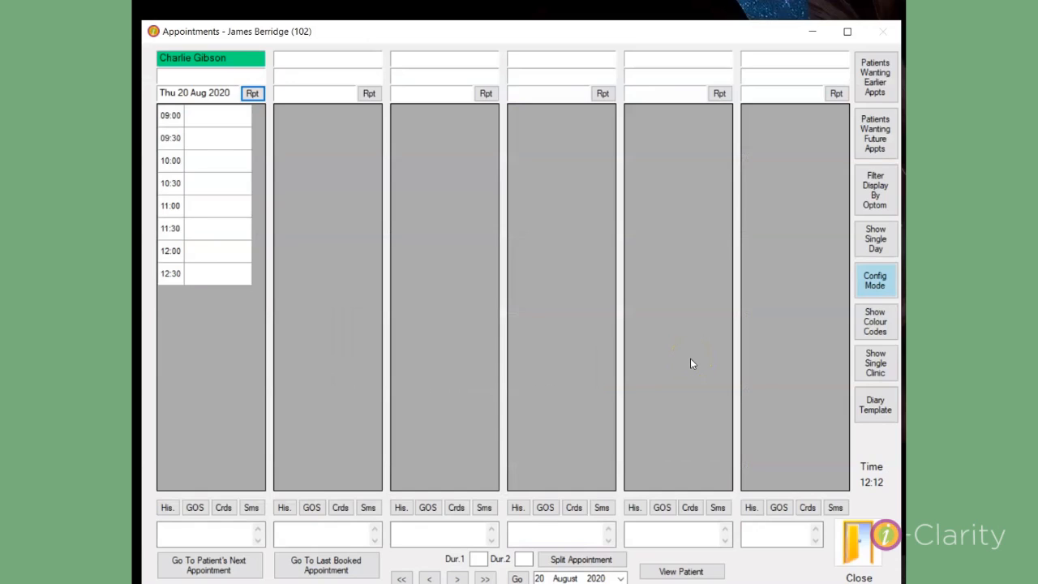
# Open the Clinic Report for Thu 20 Aug 2020 via the Rpt button.
pyautogui.click(881, 408)
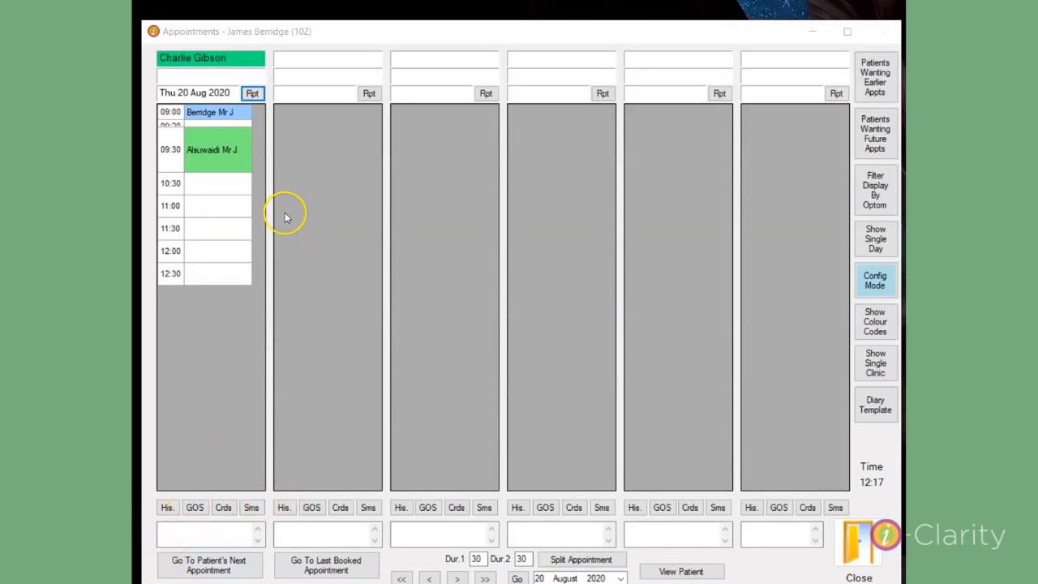
pyautogui.click(252, 94)
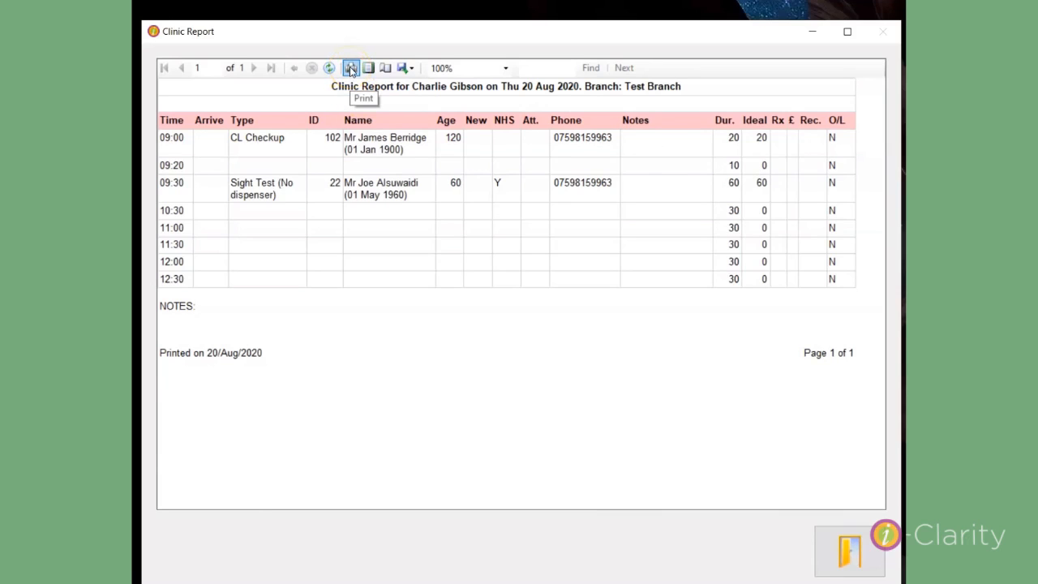
# Close the clinic and previous-dispensings reports, then open the 20 Aug clinic booking history.
pyautogui.click(865, 556)
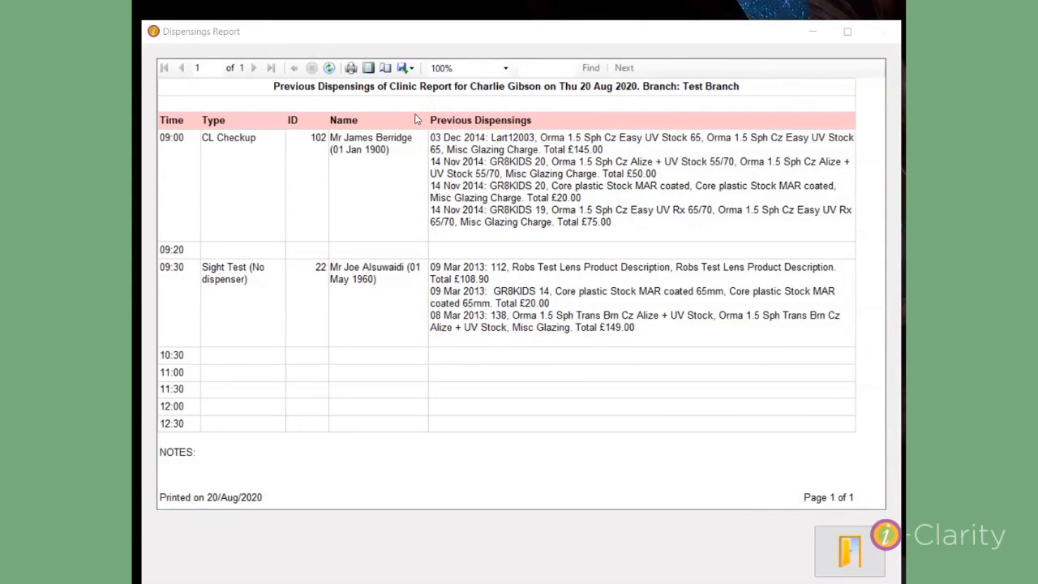
pyautogui.click(850, 552)
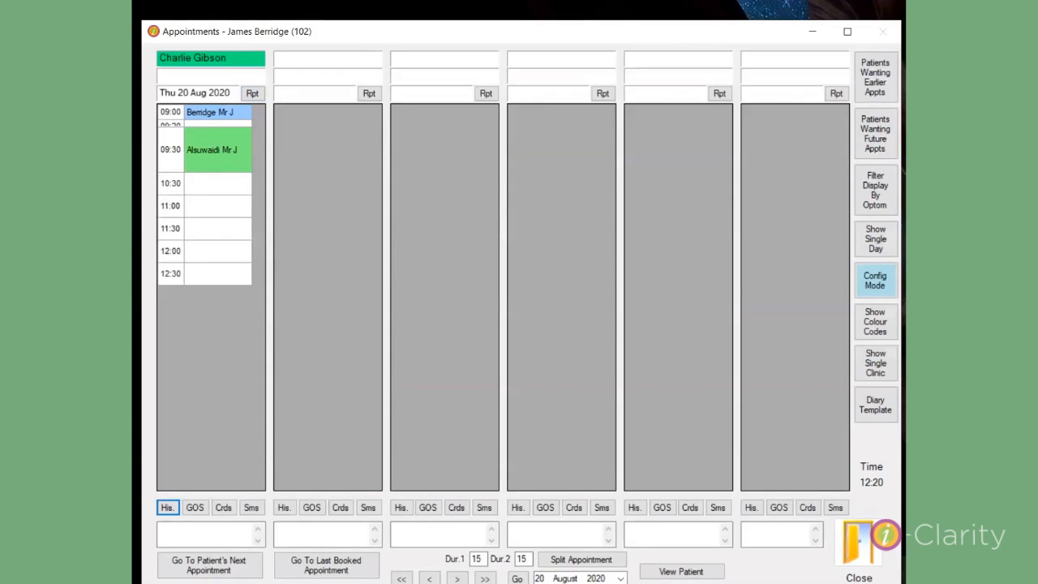
pyautogui.click(167, 509)
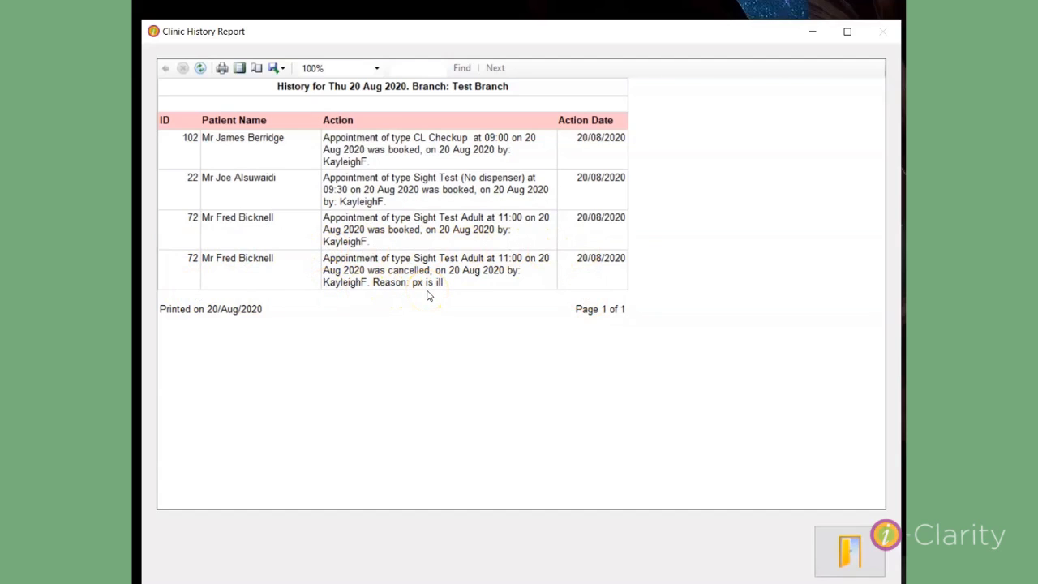
pyautogui.press('Escape')
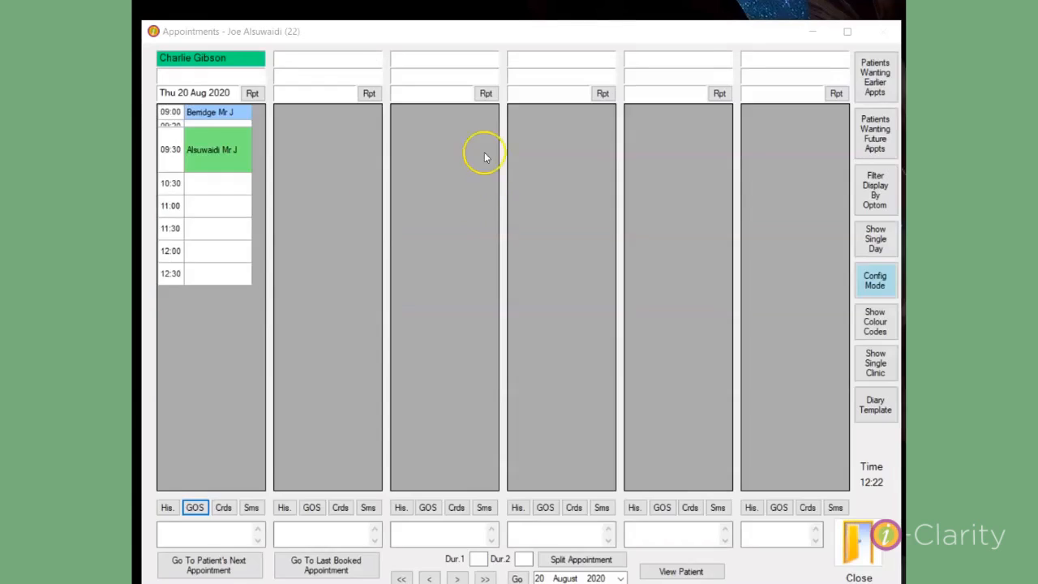
# Open Appointment Reminders for the first clinic, showing the patient's 09:00 SMS reminder text.
pyautogui.click(198, 508)
pyautogui.click(174, 533)
pyautogui.click(196, 507)
pyautogui.click(223, 509)
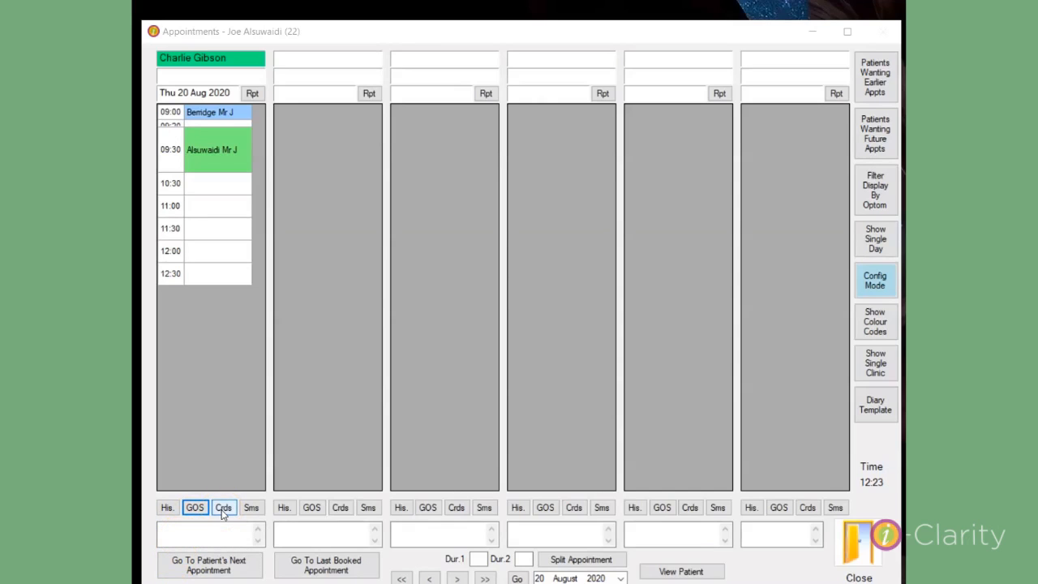
pyautogui.click(224, 511)
pyautogui.click(225, 514)
pyautogui.press('Tab')
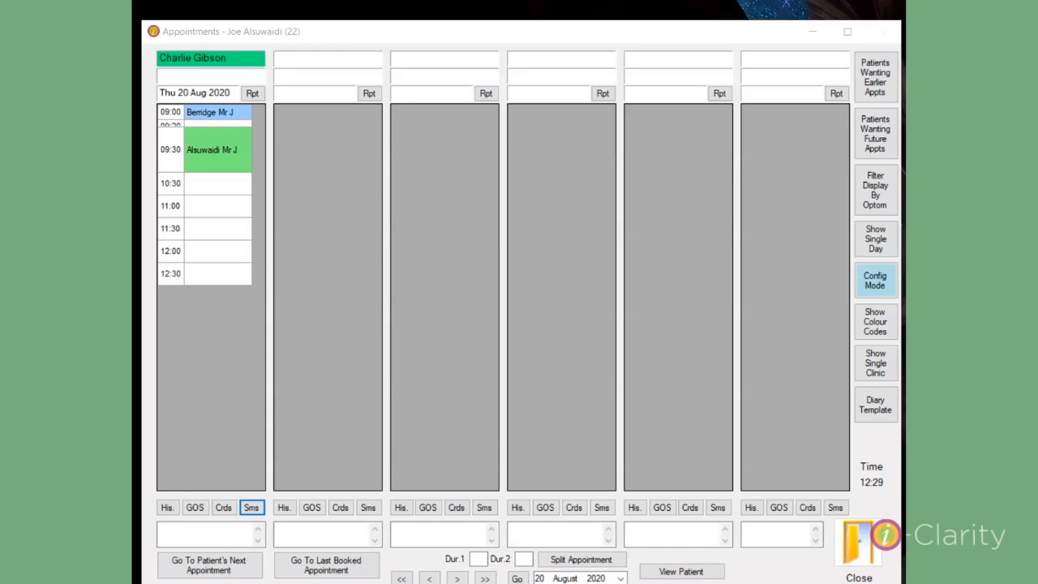
pyautogui.click(256, 510)
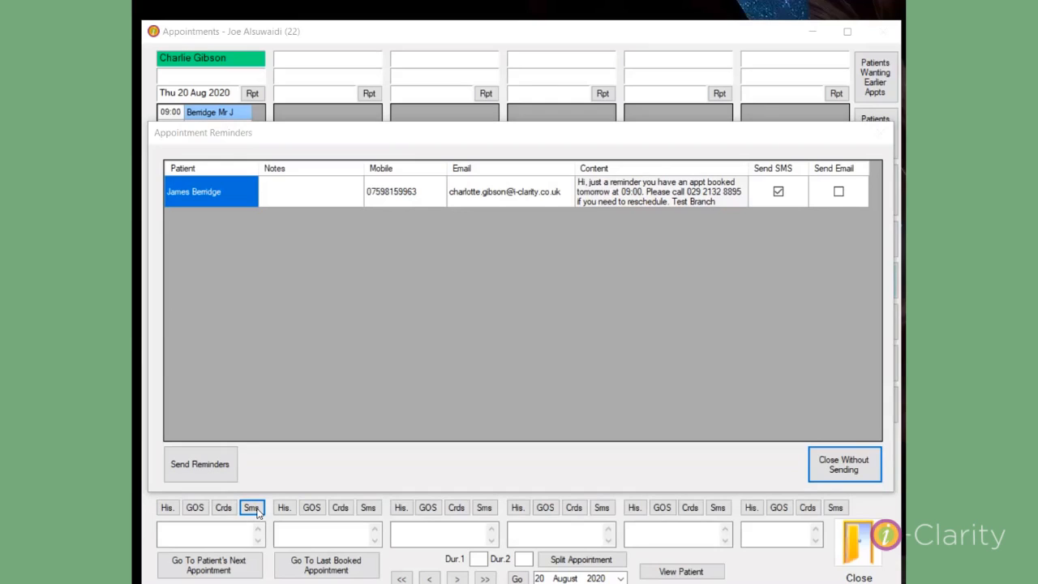
# Switch the 09:00 appointment reminder from SMS to email.
pyautogui.click(395, 198)
pyautogui.click(482, 204)
pyautogui.click(473, 202)
pyautogui.click(839, 192)
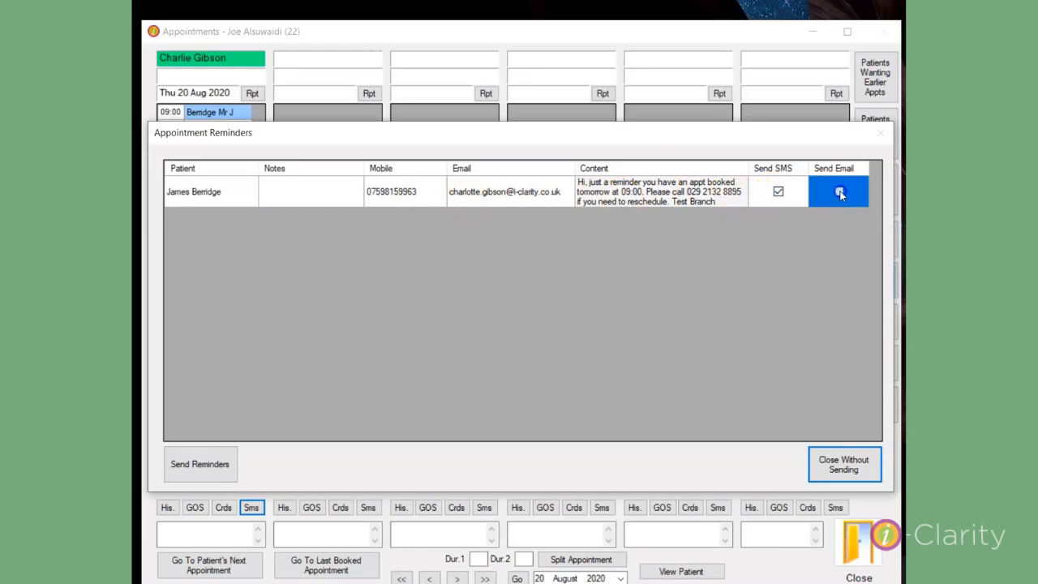
pyautogui.click(778, 193)
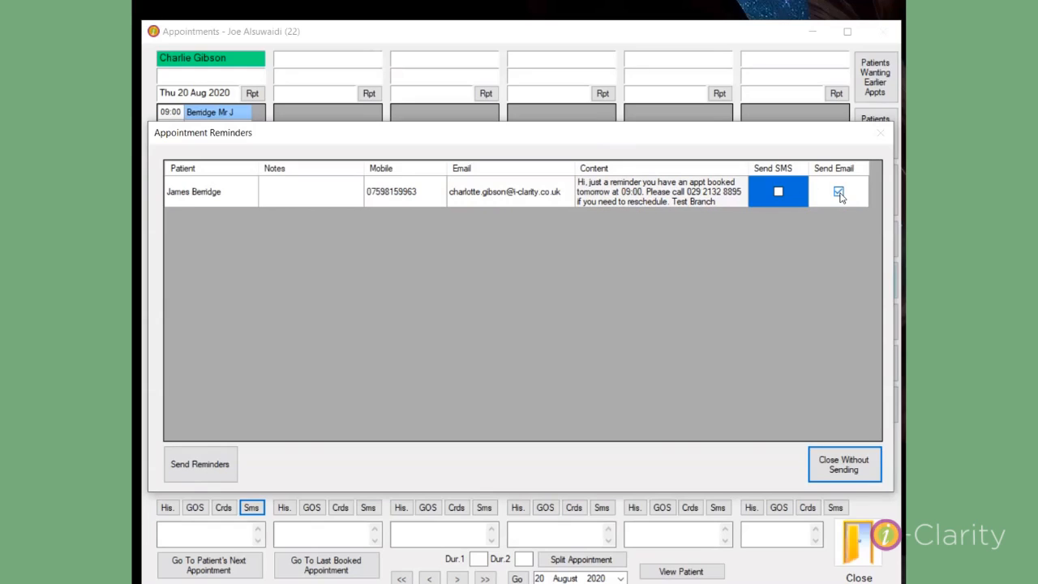
# Send the 09:00 reminder by email and acknowledge the sent confirmation.
pyautogui.click(839, 193)
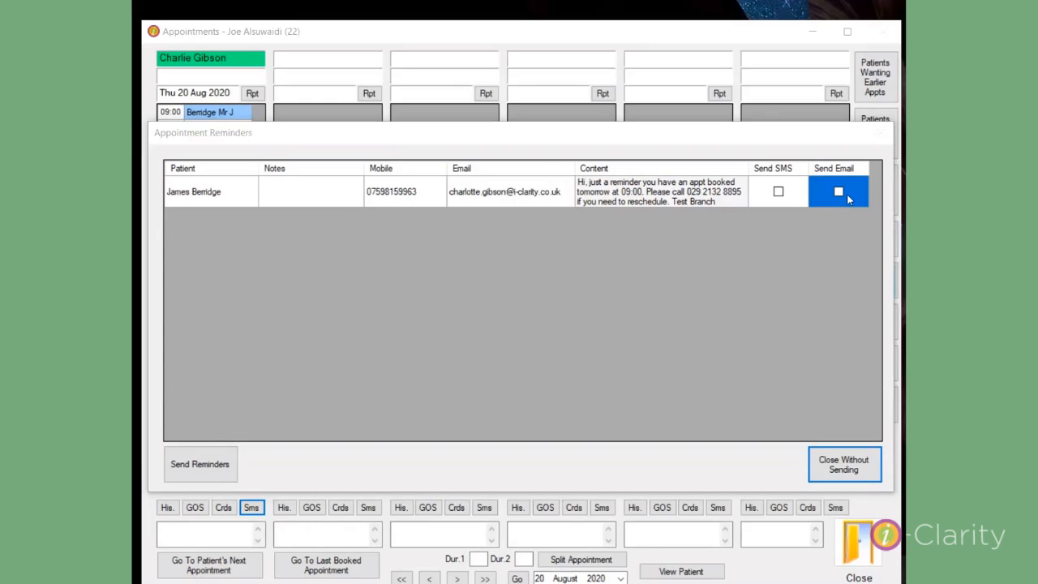
pyautogui.click(841, 190)
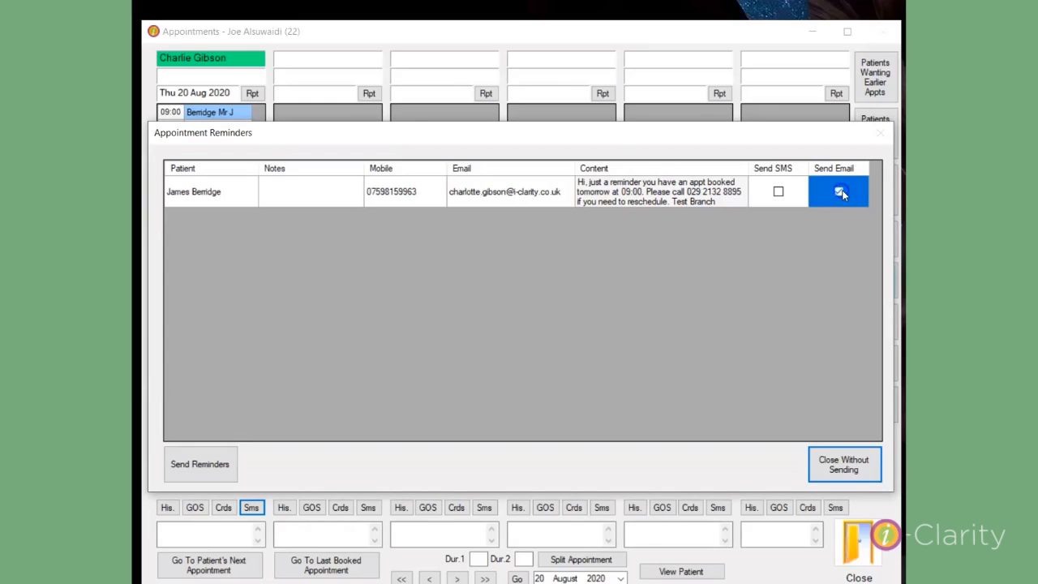
pyautogui.click(191, 472)
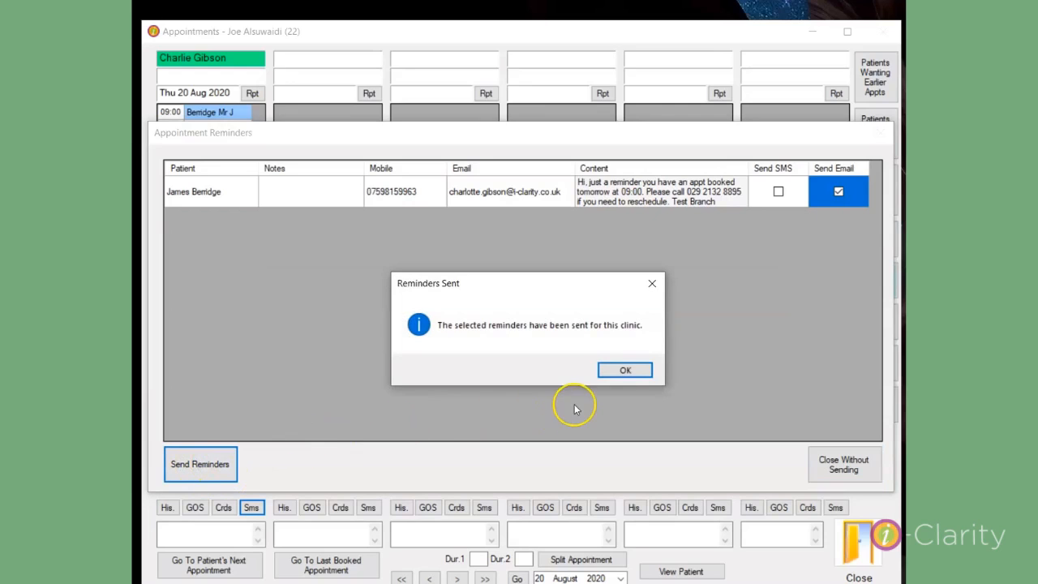
pyautogui.click(625, 373)
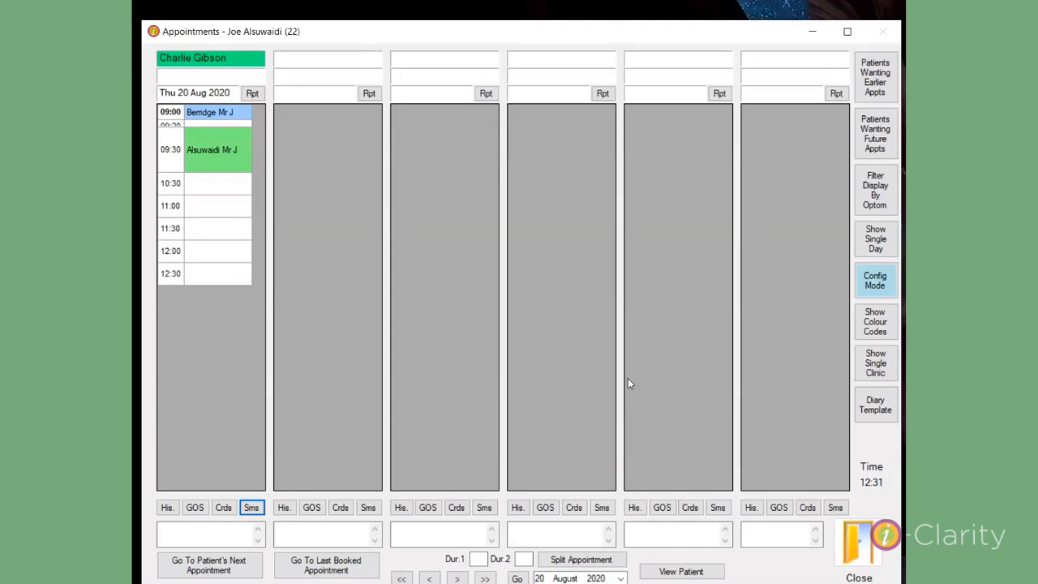
pyautogui.click(340, 507)
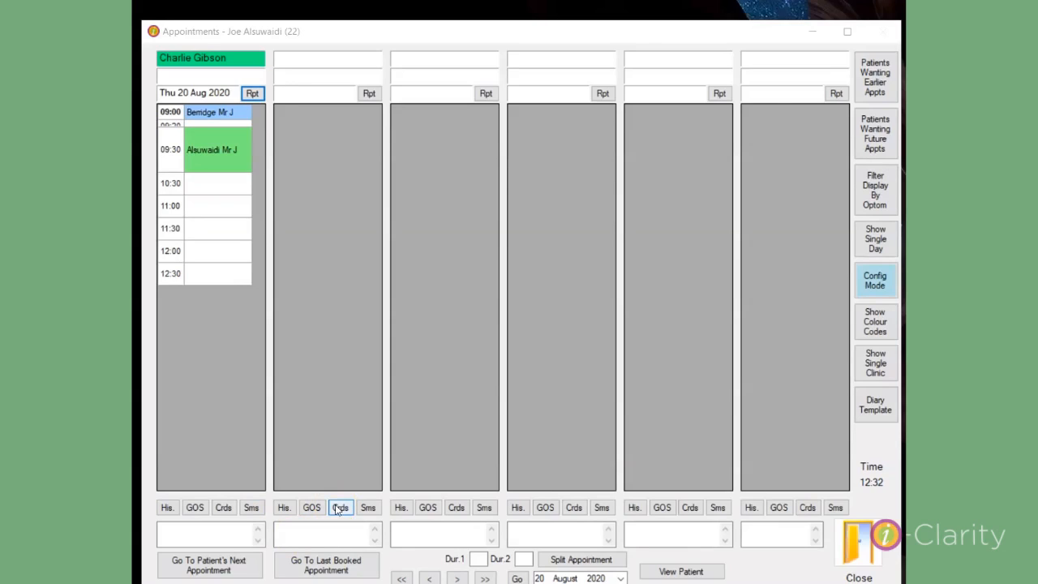
pyautogui.doubleClick(214, 118)
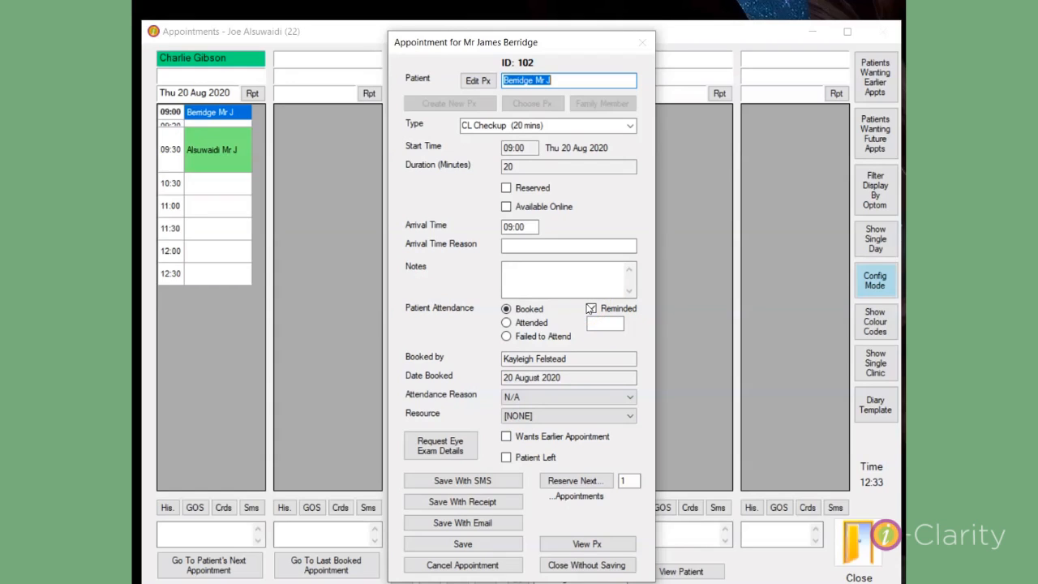
pyautogui.click(567, 565)
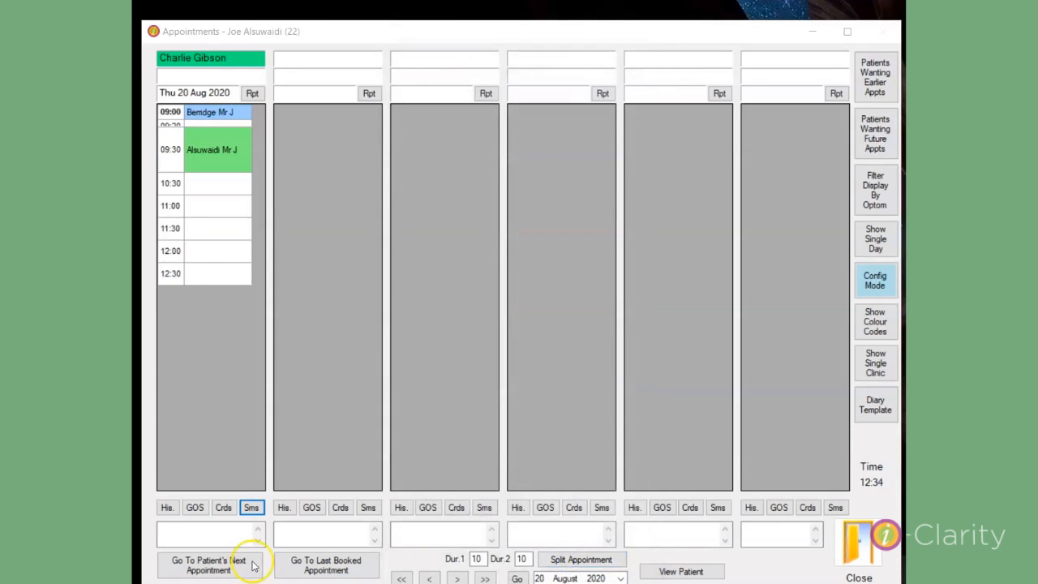
pyautogui.click(252, 508)
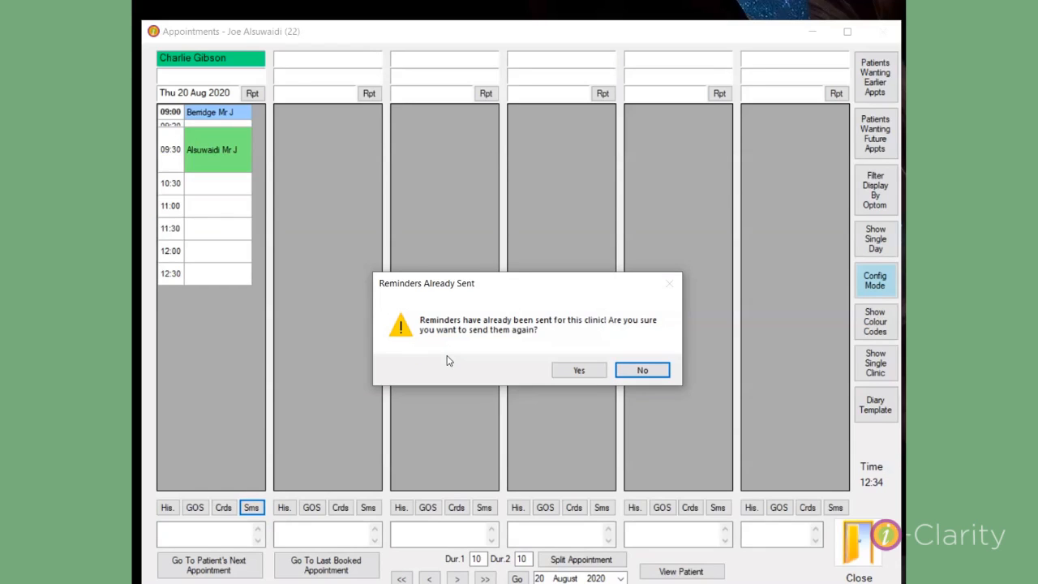
pyautogui.press('Return')
pyautogui.click(541, 249)
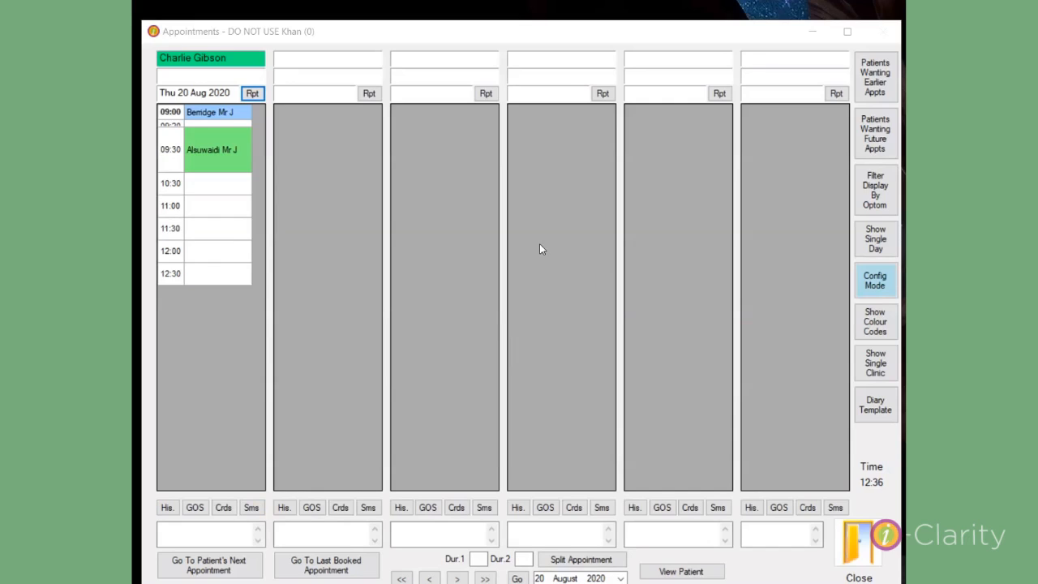
pyautogui.click(253, 509)
pyautogui.click(253, 508)
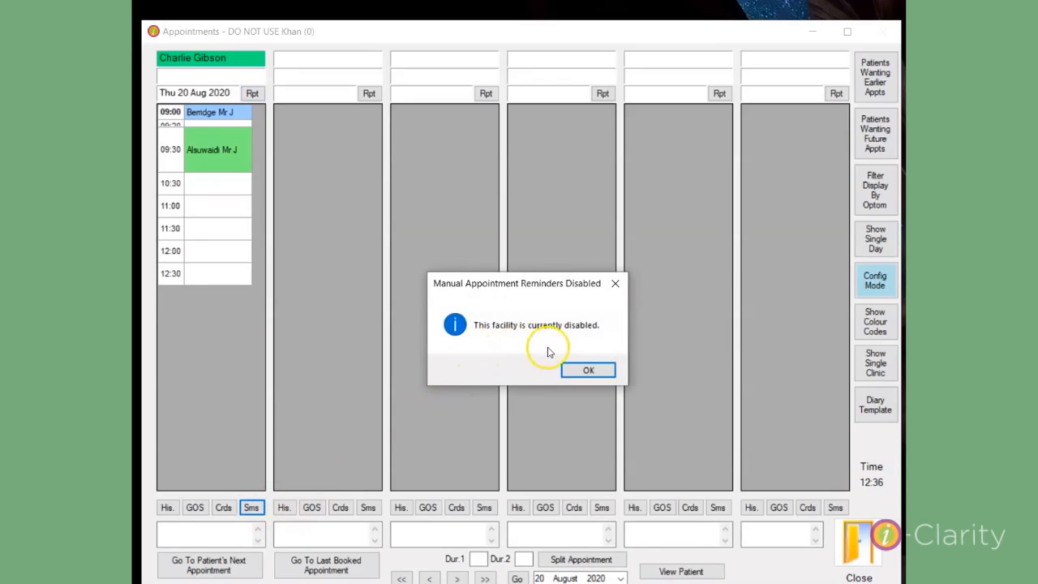
pyautogui.click(601, 373)
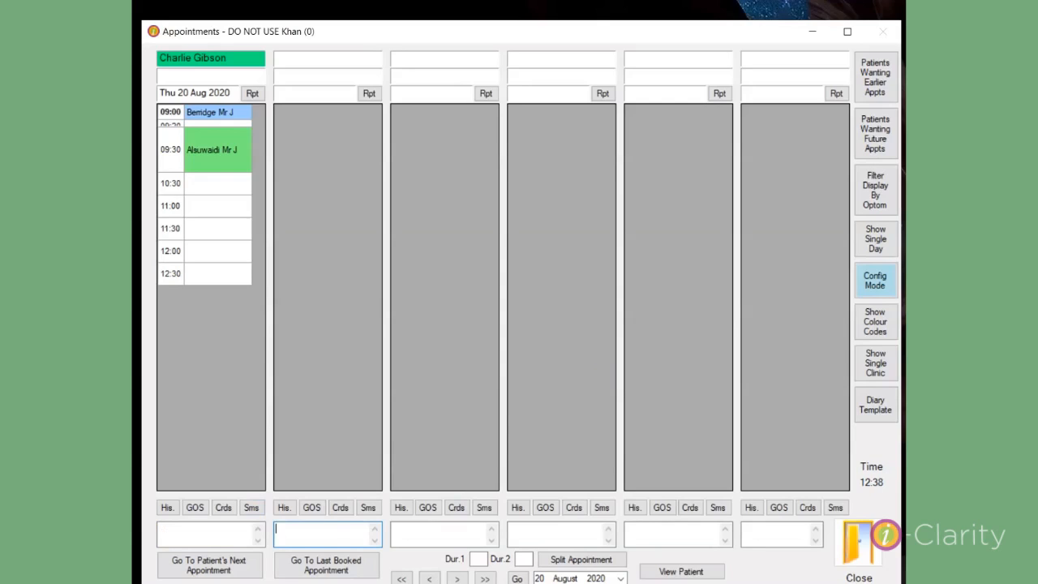
pyautogui.click(184, 531)
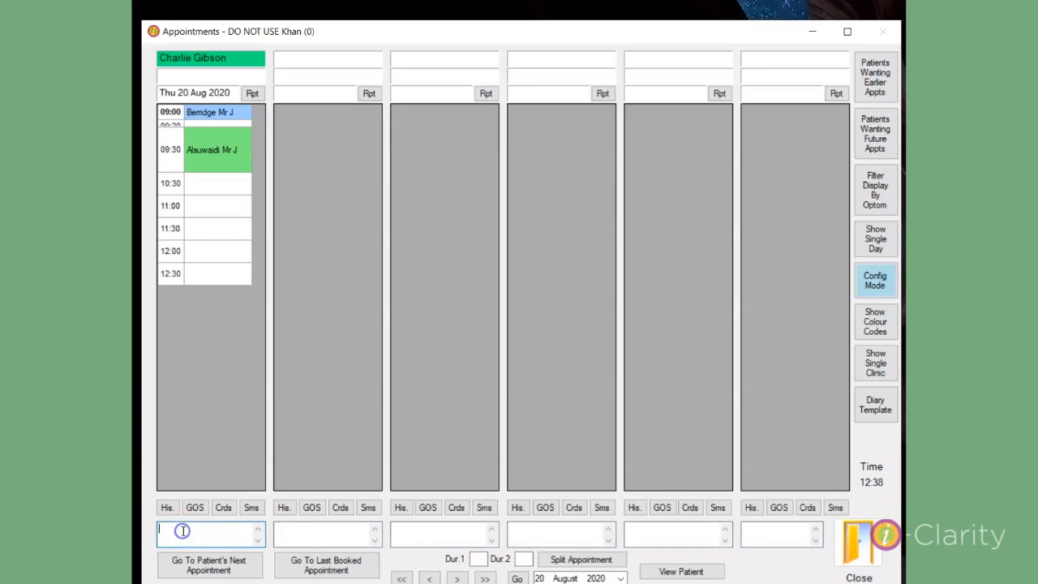
pyautogui.doubleClick(182, 531)
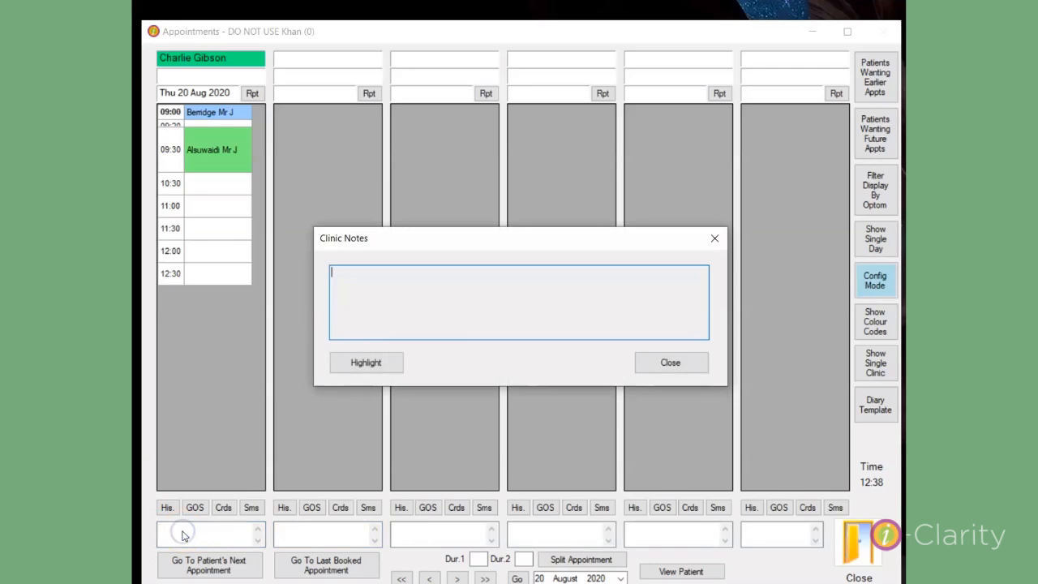
pyautogui.click(373, 364)
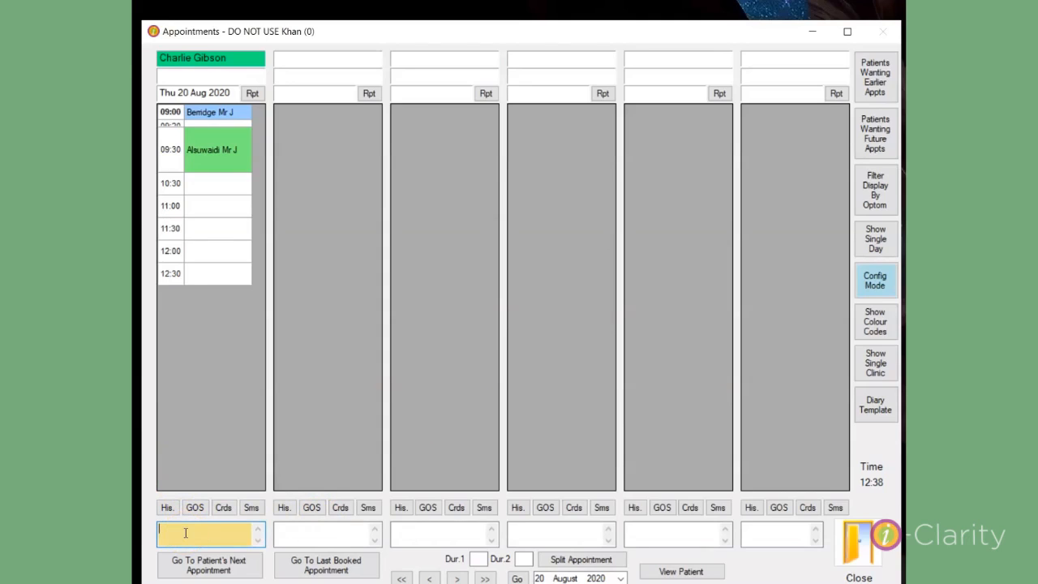
pyautogui.doubleClick(185, 532)
pyautogui.click(364, 363)
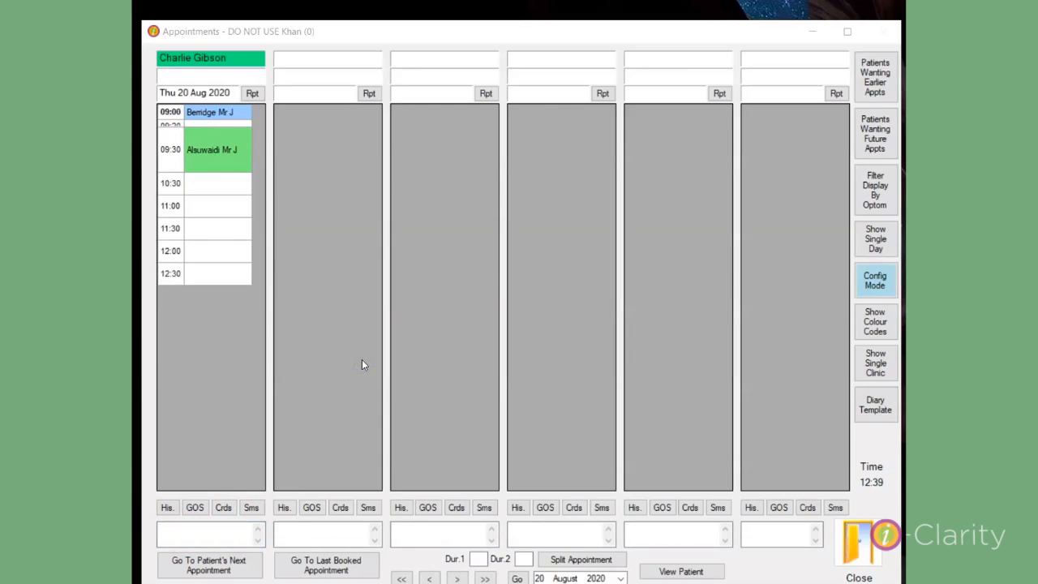
pyautogui.click(410, 298)
# Reassign the first column's Thu 20 Aug clinic to a different optometrist.
pyautogui.doubleClick(220, 61)
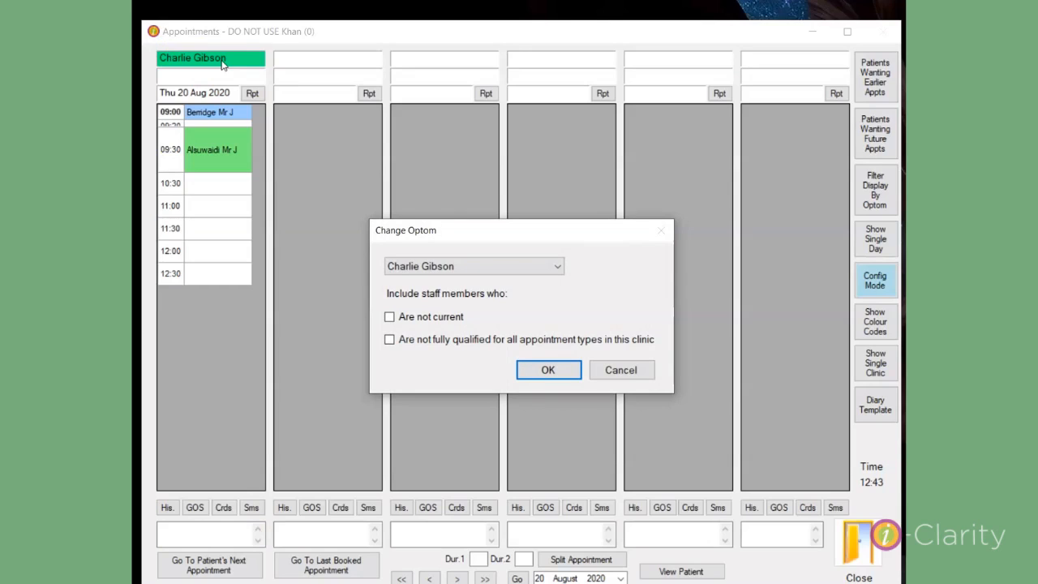
pyautogui.click(558, 267)
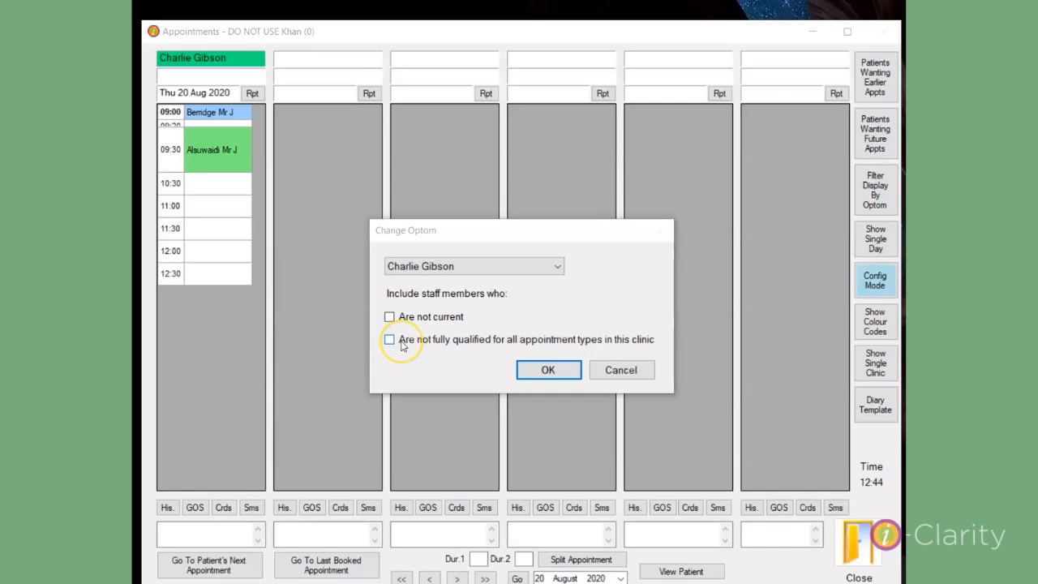
pyautogui.click(558, 268)
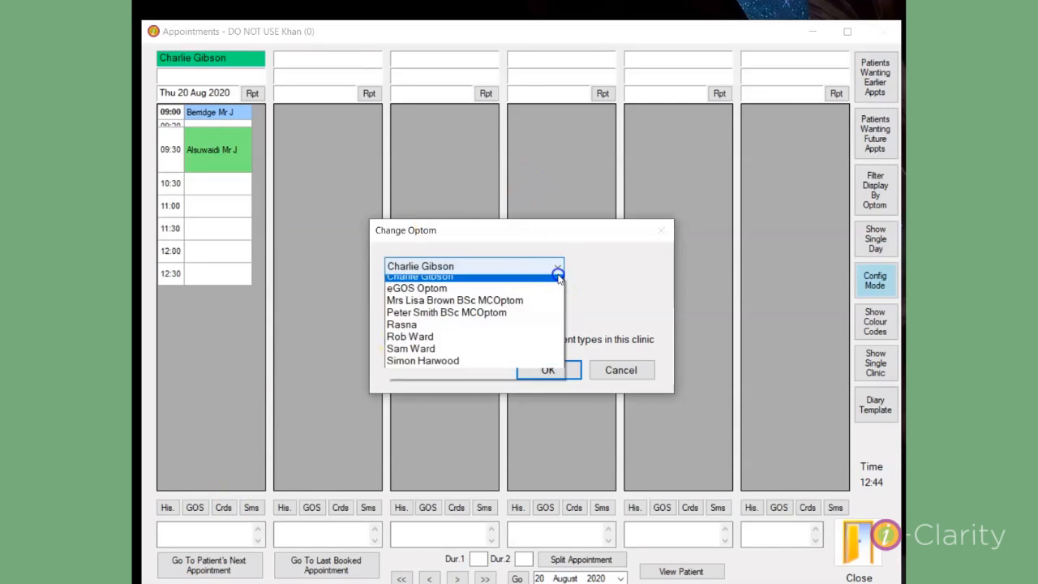
pyautogui.click(430, 367)
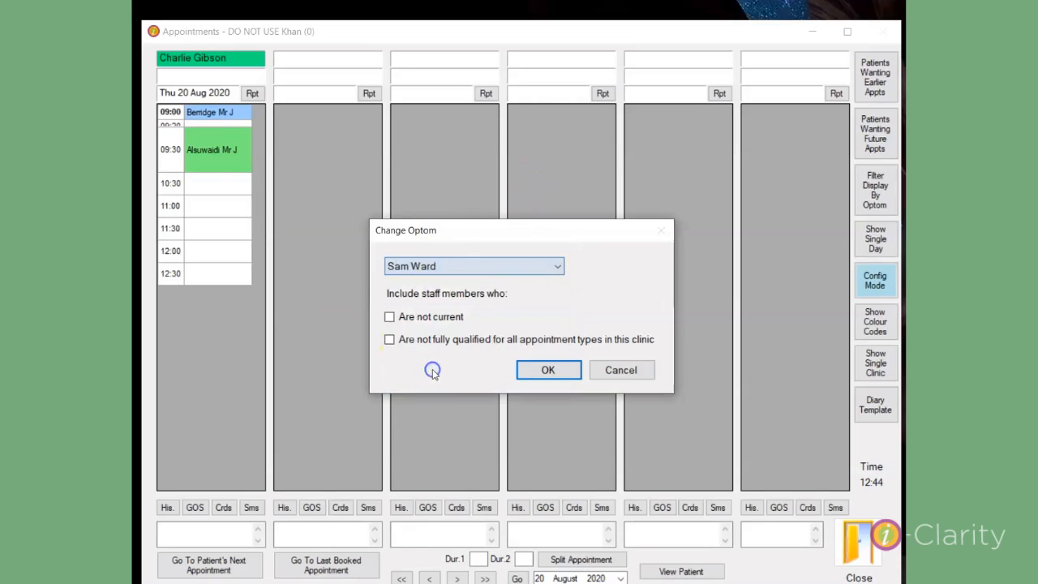
pyautogui.click(542, 373)
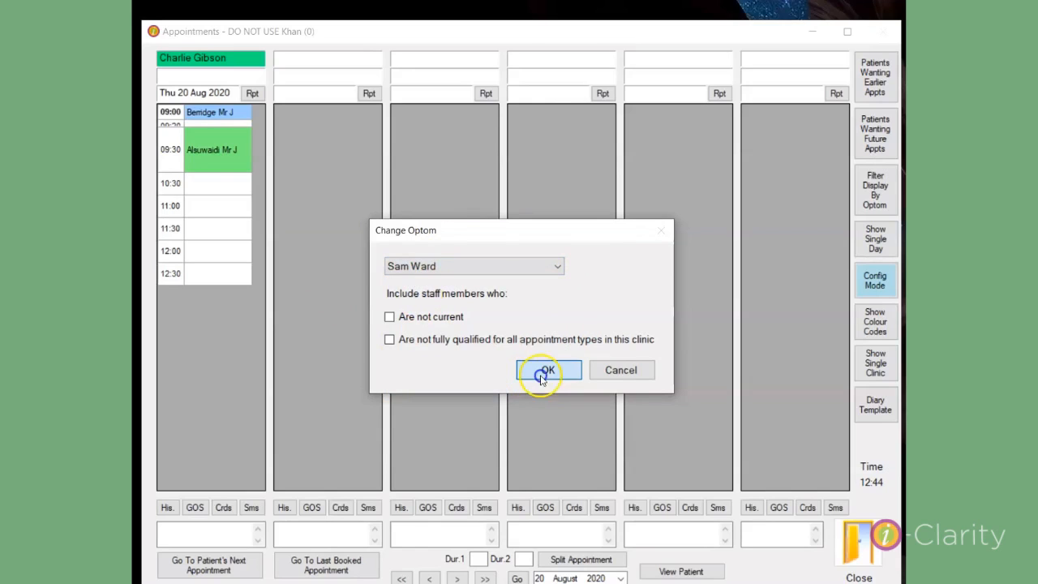
pyautogui.click(209, 65)
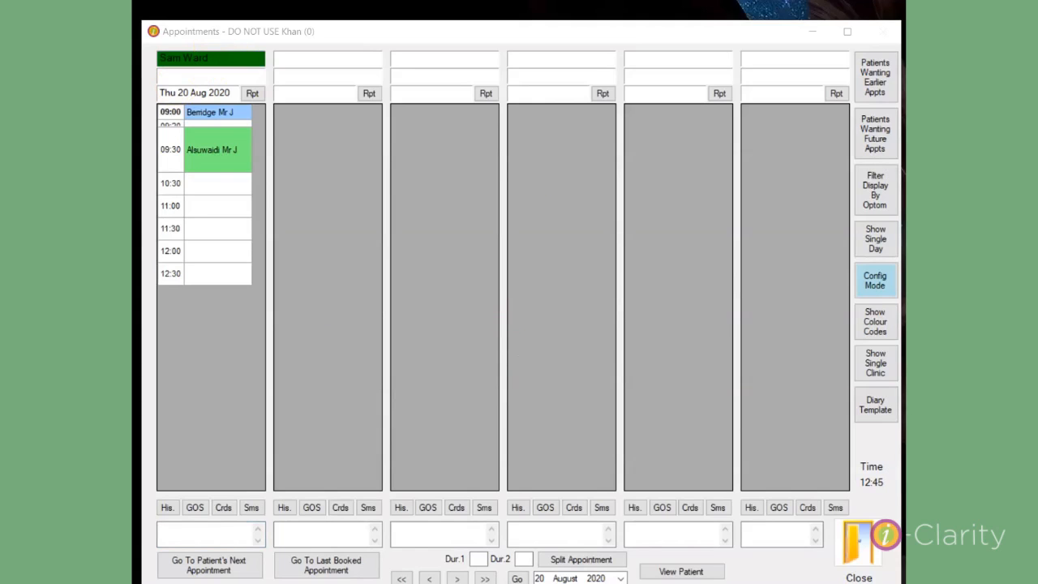